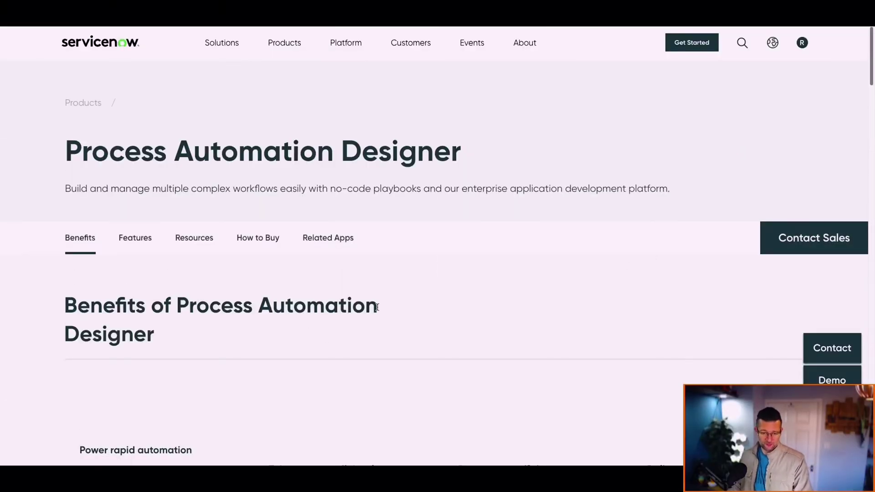
- Review the Process Automation Designer product page's benefits and features, then switch to its documentation tab
drag(871, 59, 871, 86)
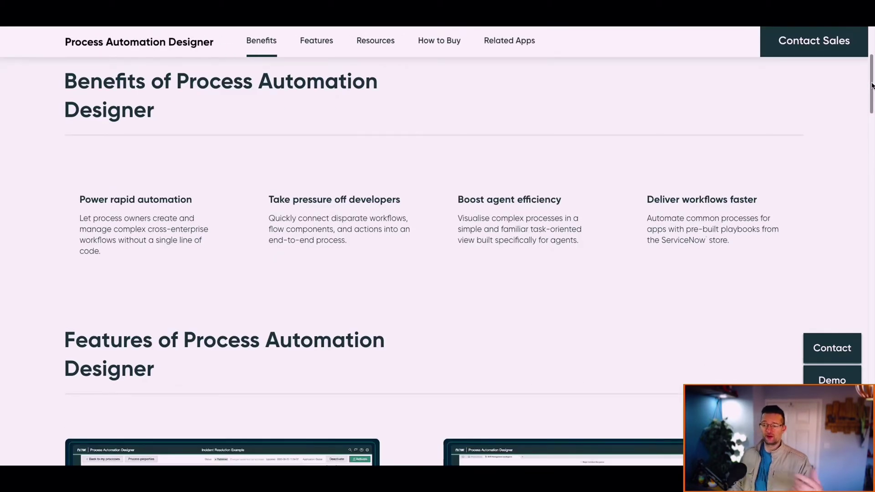
drag(872, 86, 872, 135)
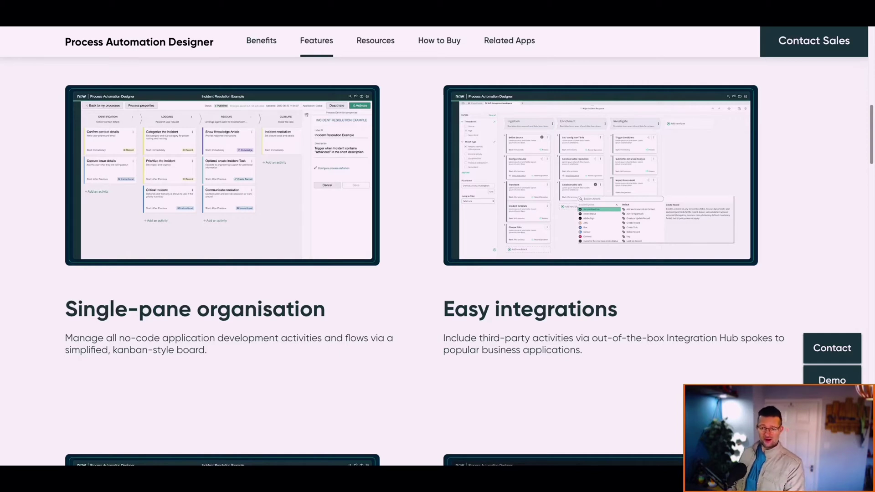
scroll(424, 272, down, 1)
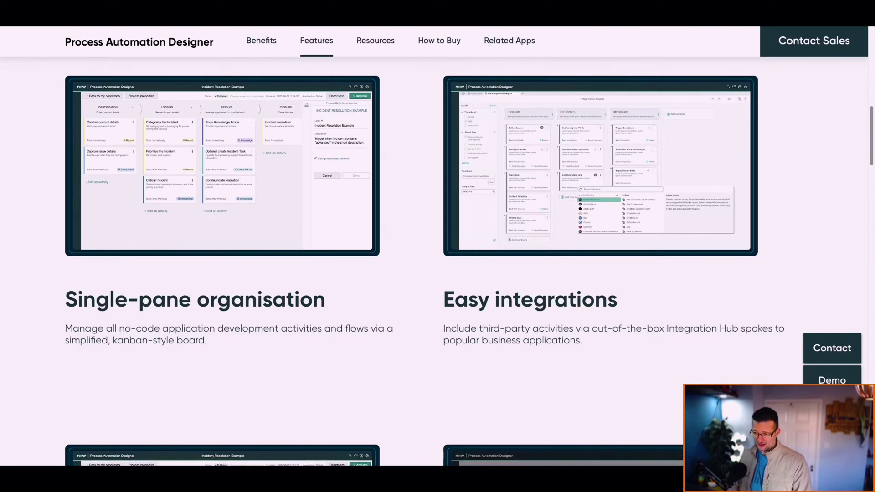
scroll(424, 272, down, 1)
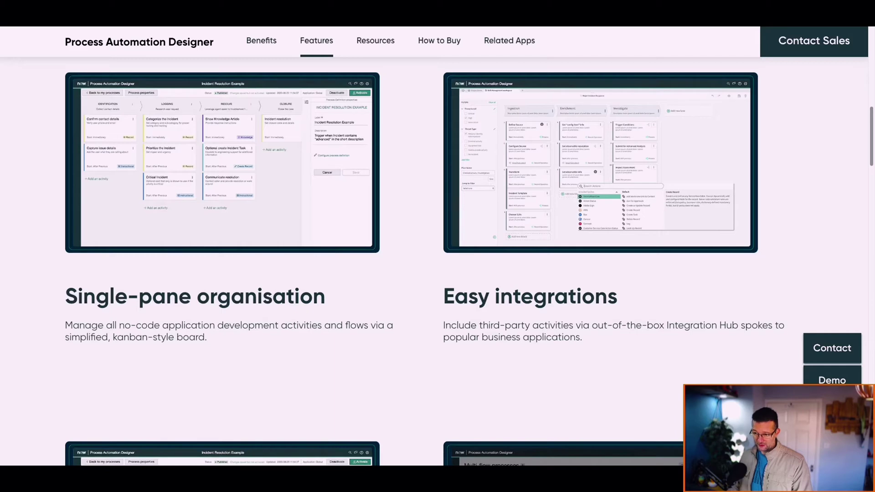
scroll(424, 272, down, 5)
scroll(424, 272, down, 9)
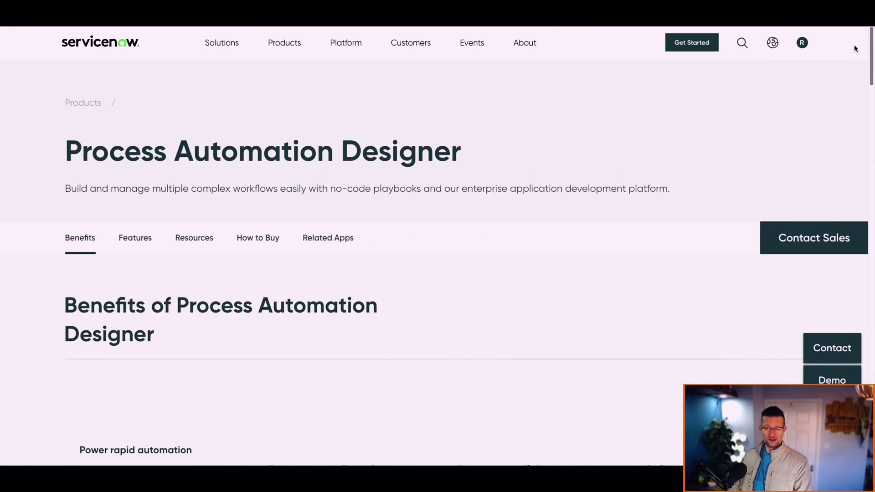
scroll(264, 241, down, 1)
scroll(264, 240, down, 10)
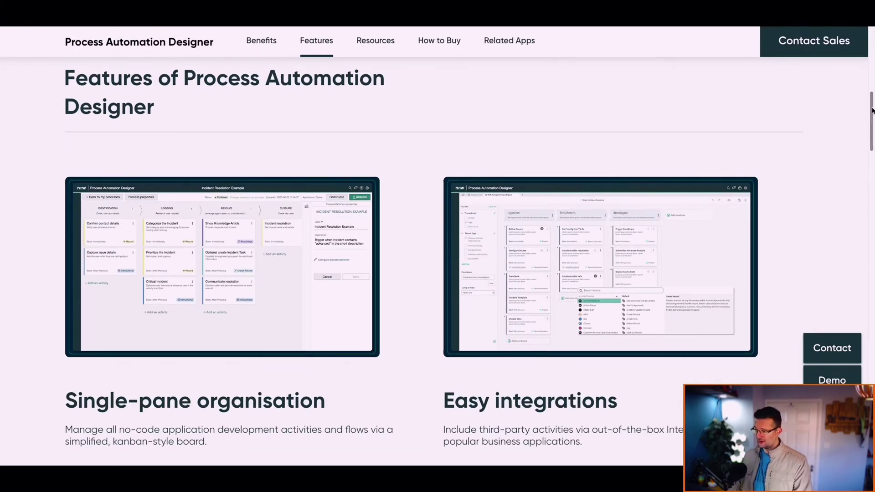
drag(871, 107, 867, 39)
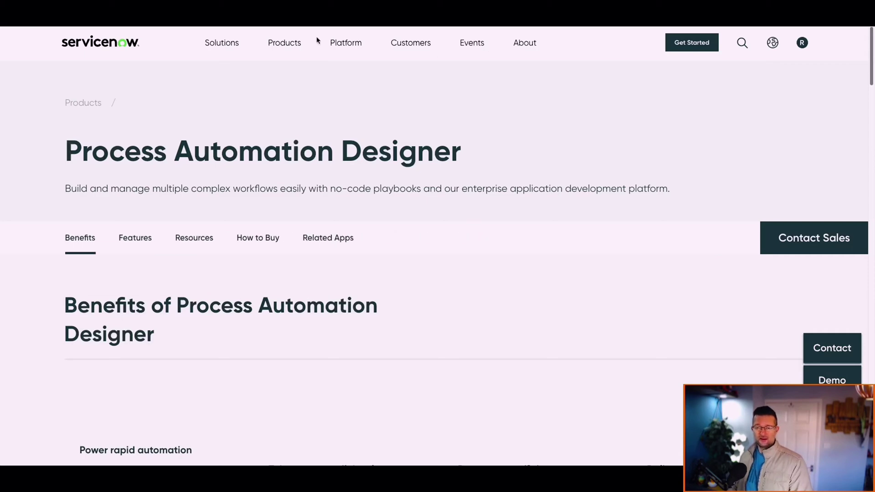
drag(870, 54, 870, 129)
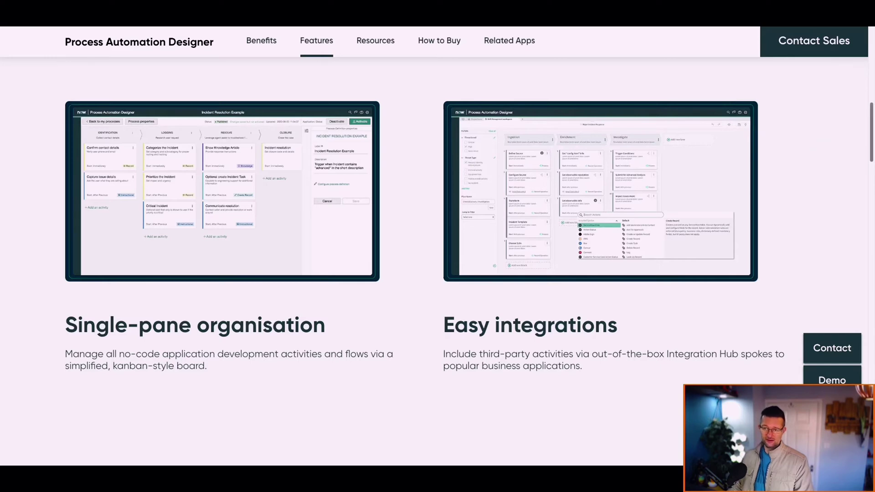
key(ctrl+Tab)
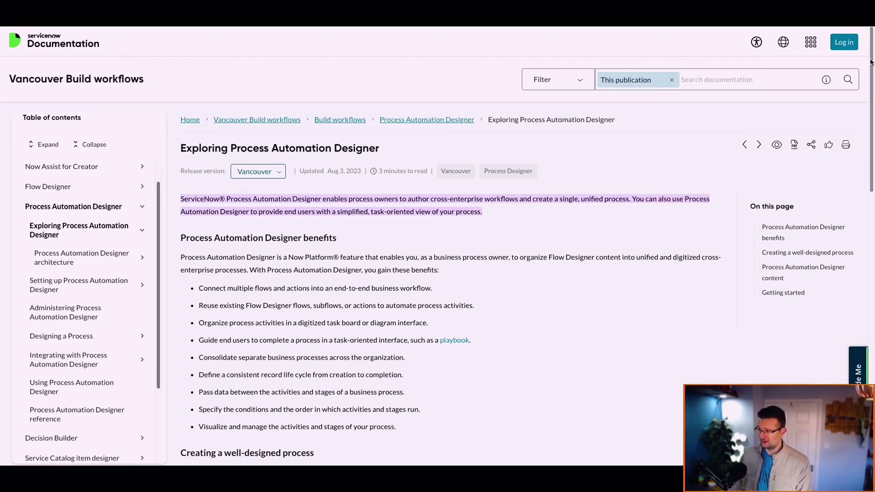
- Read the Exploring Process Automation Designer article and follow its 'Get started with ServiceNow Process Automation' link
scroll(871, 88, down, 2)
scroll(871, 87, down, 3)
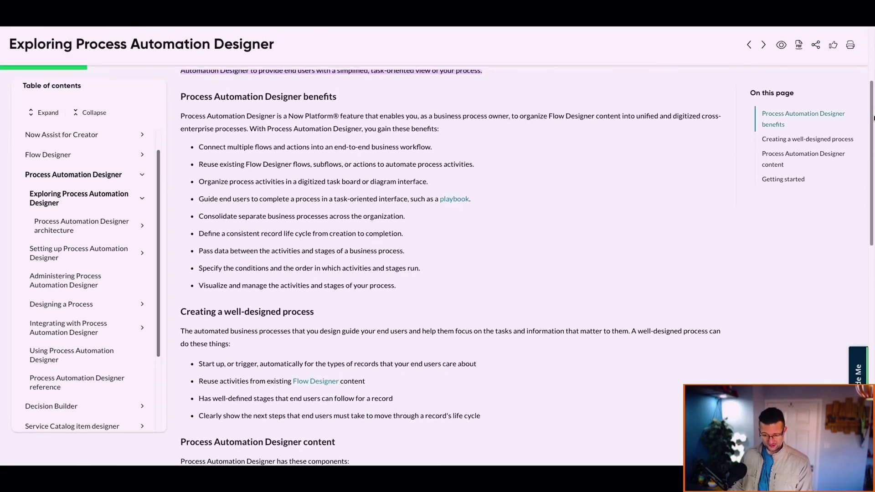
scroll(451, 265, down, 7)
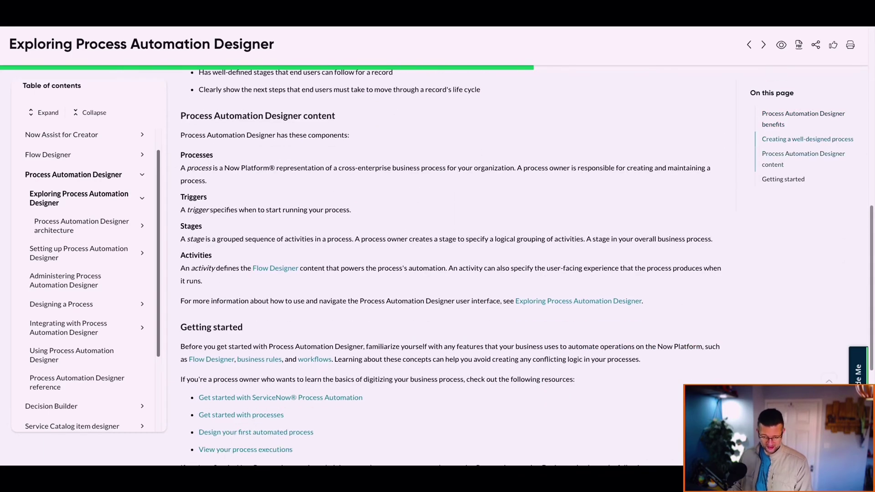
scroll(526, 264, down, 2)
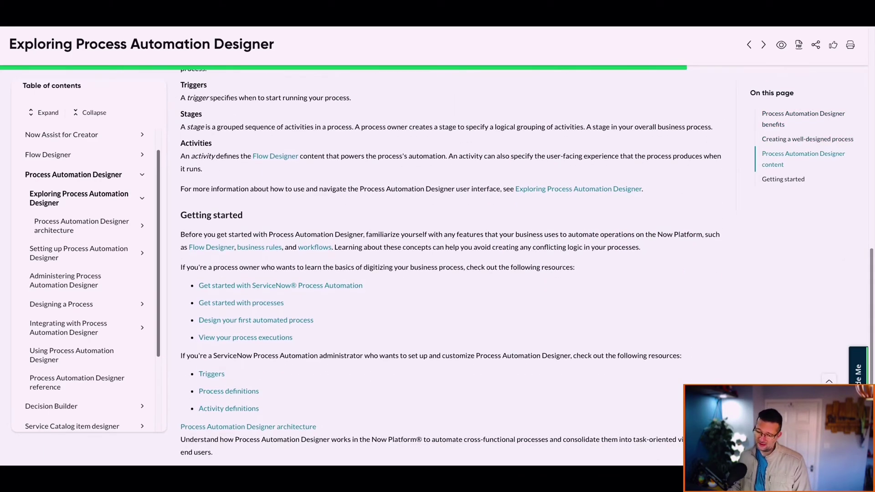
scroll(451, 264, down, 2)
scroll(451, 264, down, 1)
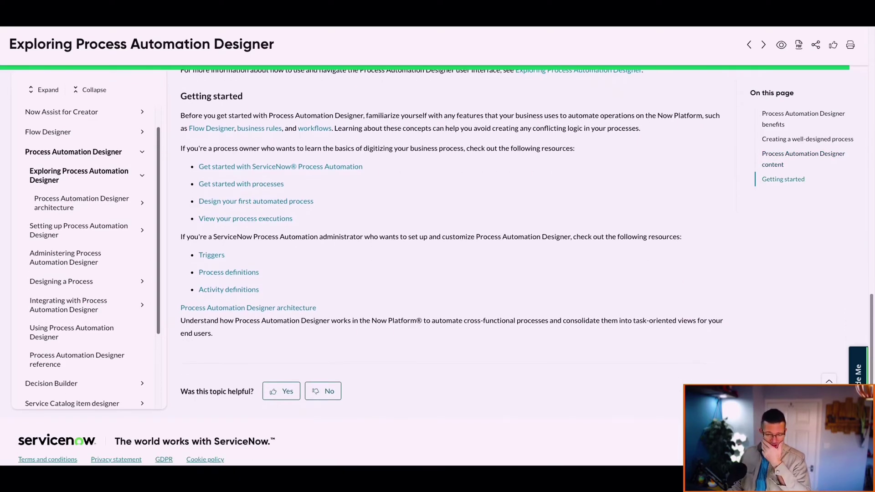
scroll(431, 265, up, 1)
scroll(451, 264, up, 4)
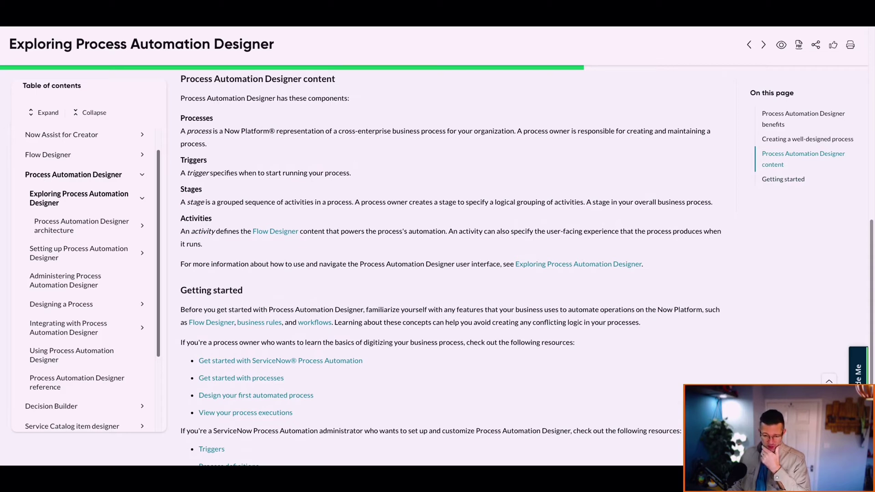
click(336, 361)
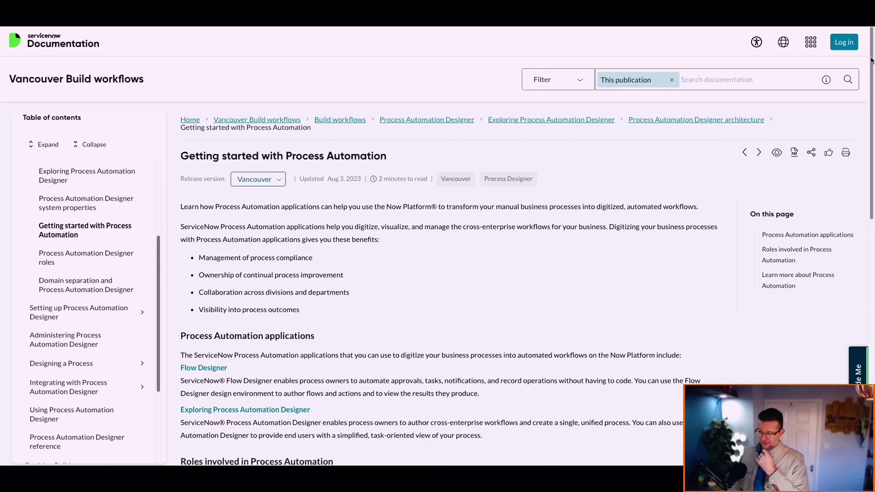
scroll(870, 128, down, 3)
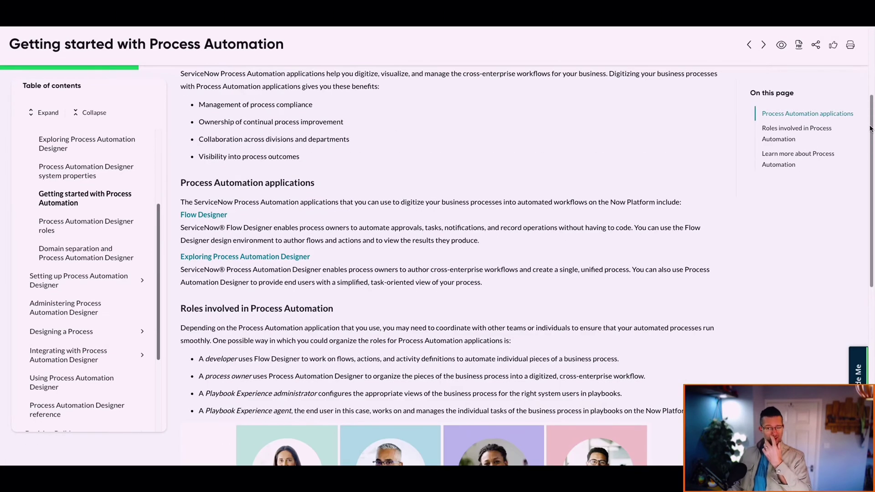
drag(870, 129, 870, 151)
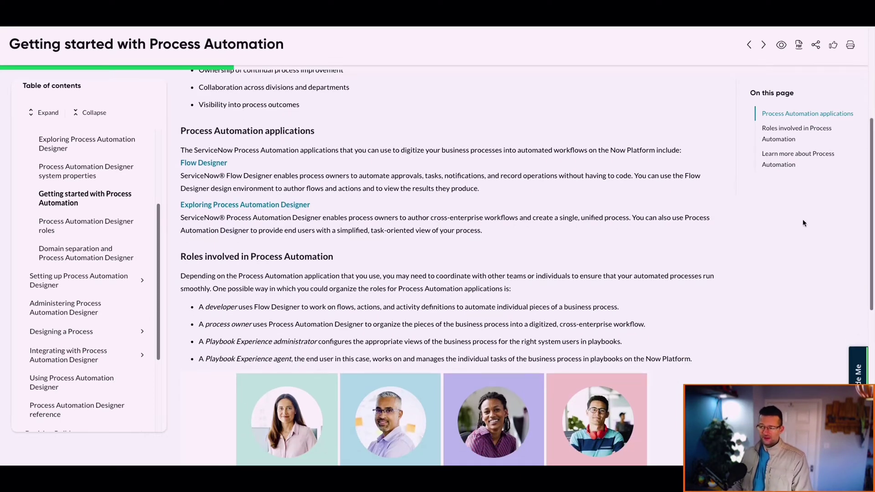
drag(870, 159, 871, 260)
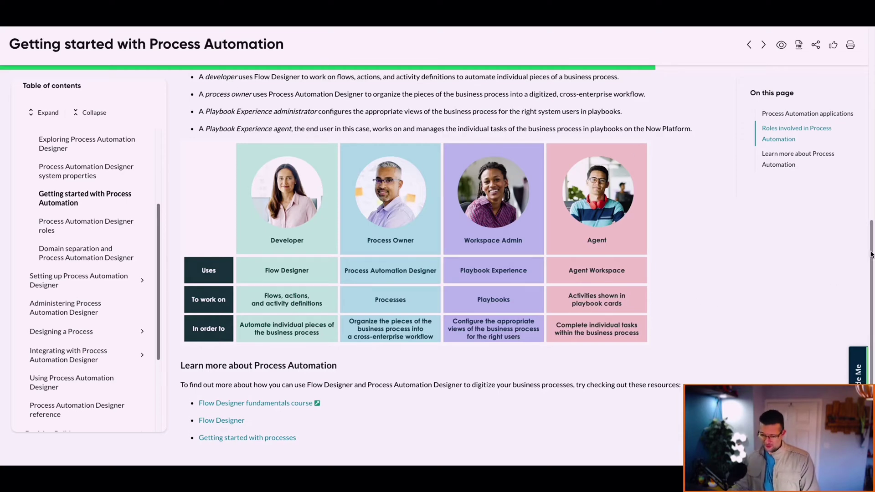
scroll(871, 258, down, 1)
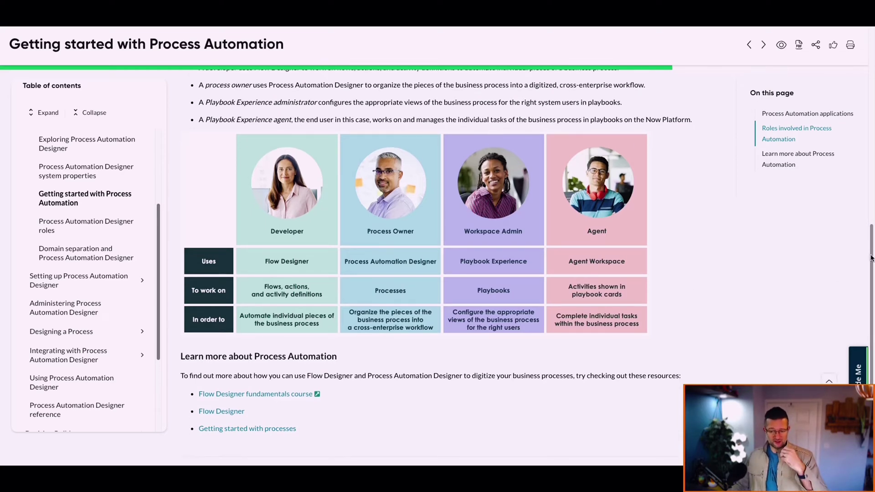
scroll(853, 108, up, 10)
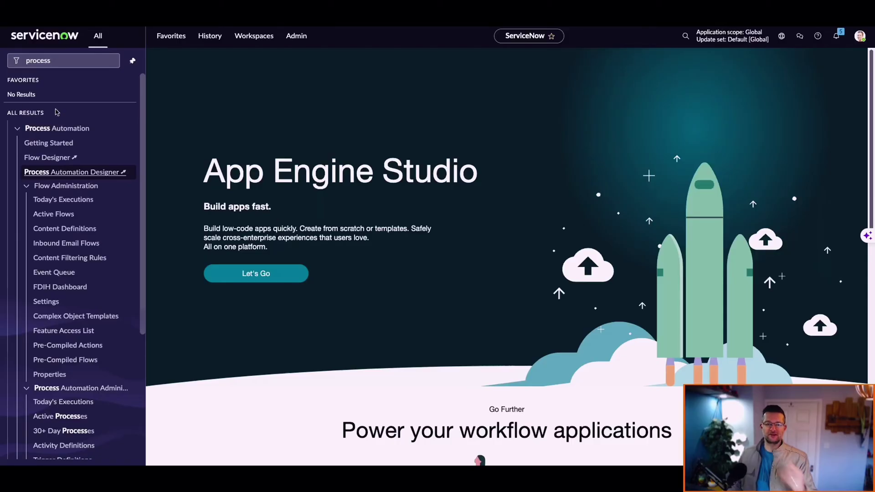
- Open Process Automation > Getting Started from the All menu filtered on 'process'
click(50, 62)
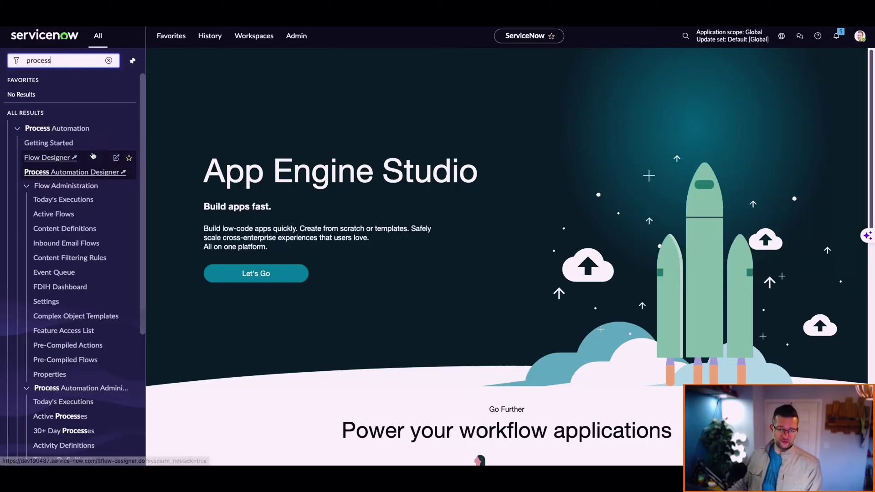
click(59, 143)
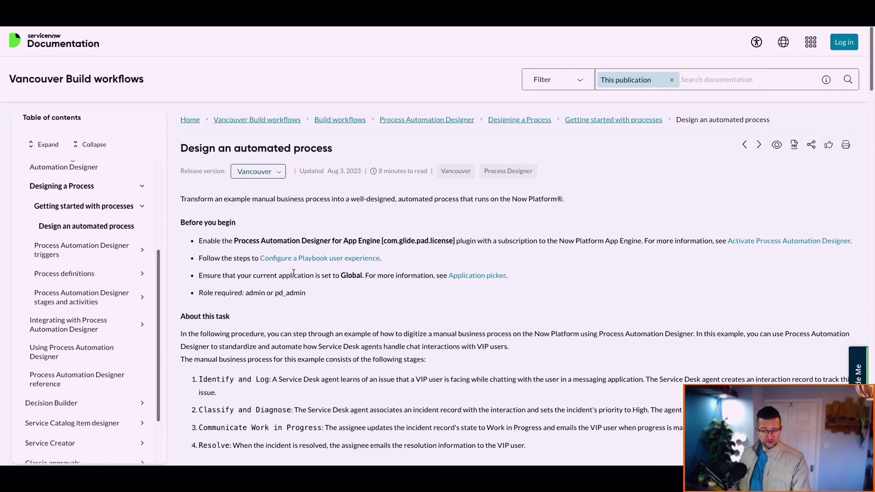
- Glance at the Configure a Playbook user experience article, then return to Design an automated process
click(374, 258)
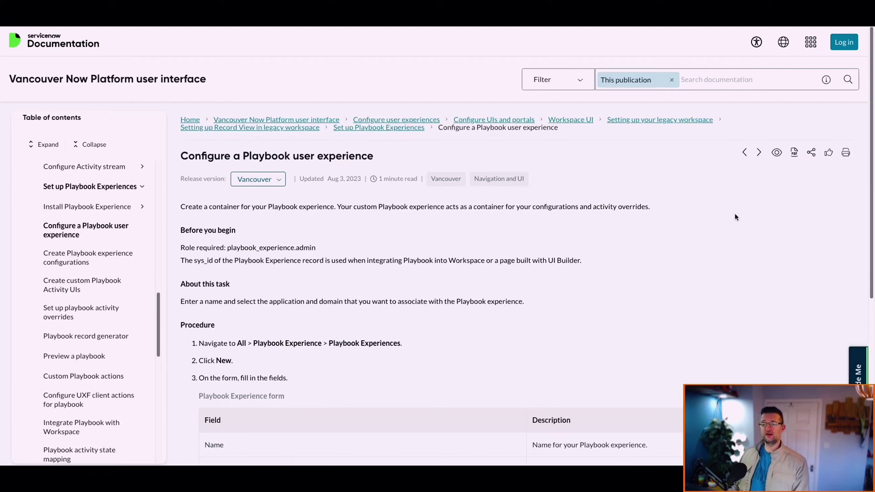
scroll(734, 218, down, 5)
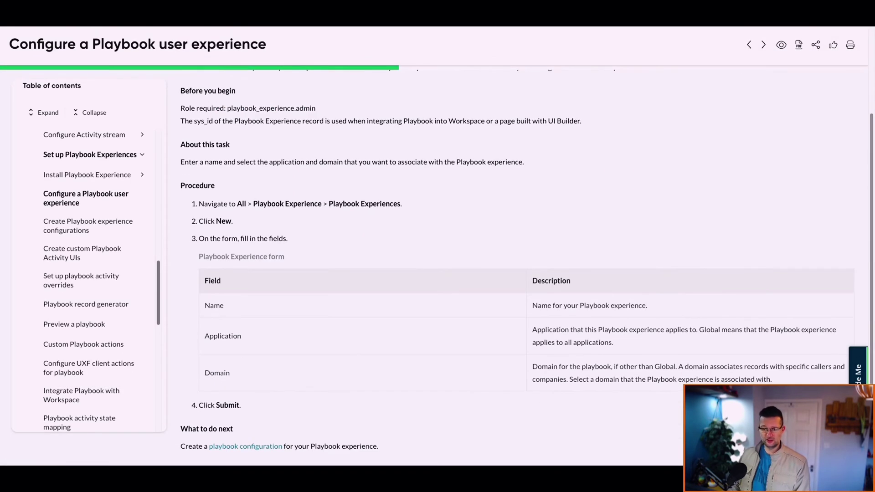
scroll(664, 125, up, 5)
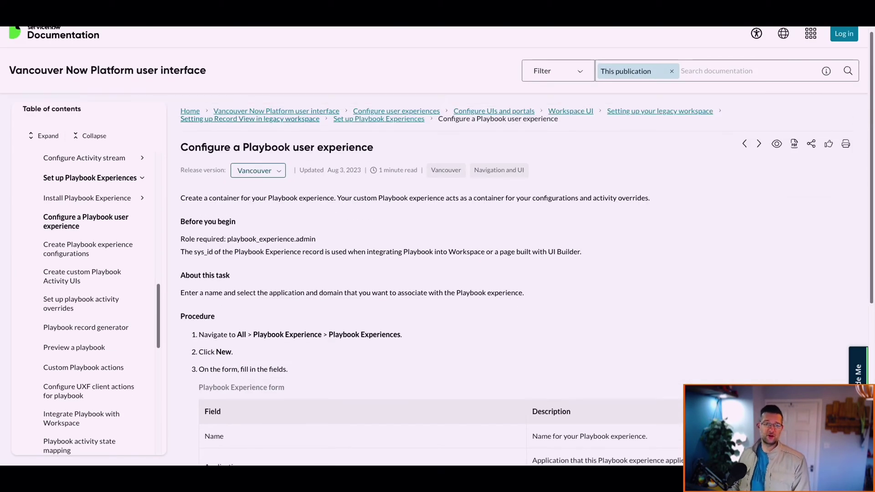
key(alt+Left)
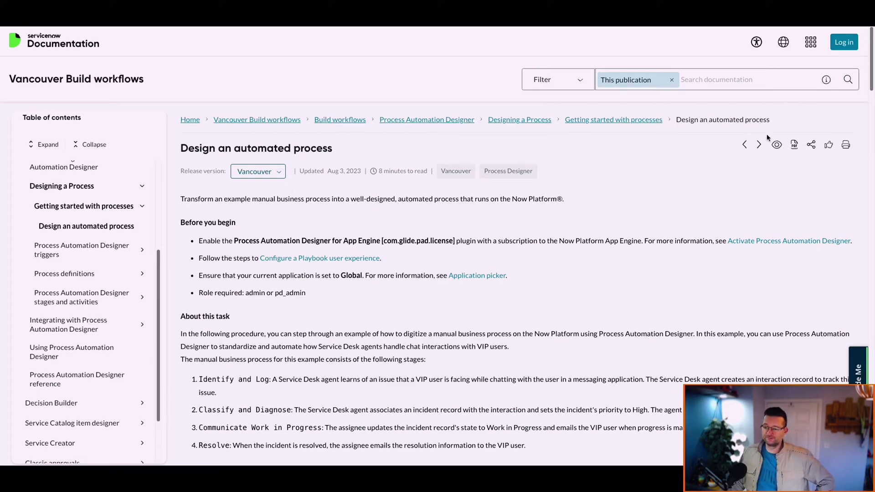
- Scroll through the Design an automated process procedure and back up to the article's top
scroll(868, 73, down, 5)
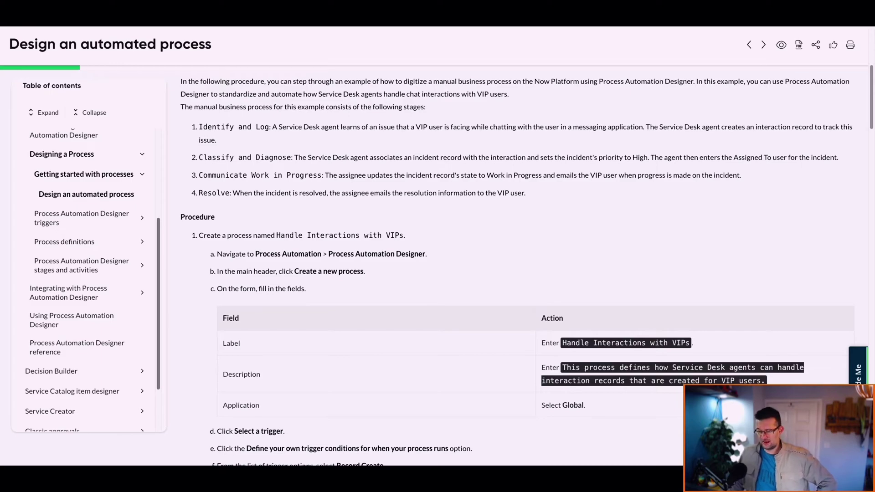
scroll(501, 265, down, 15)
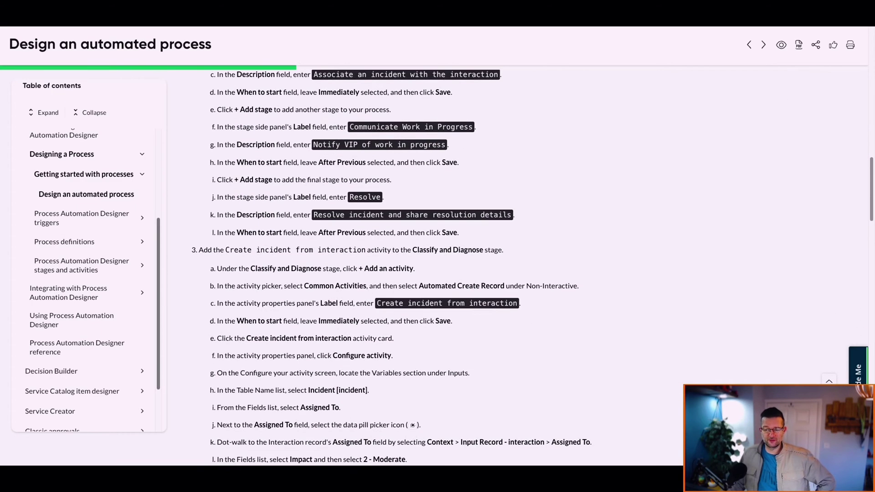
scroll(501, 264, down, 20)
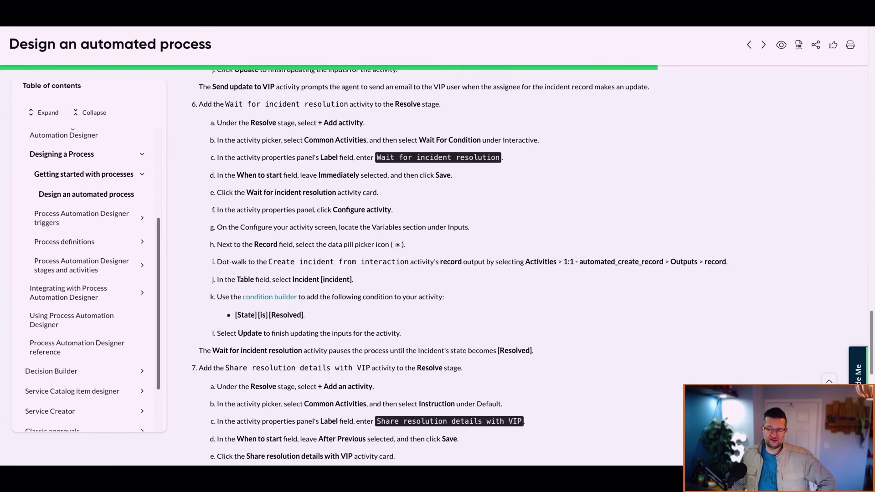
scroll(501, 264, down, 5)
scroll(501, 265, up, 20)
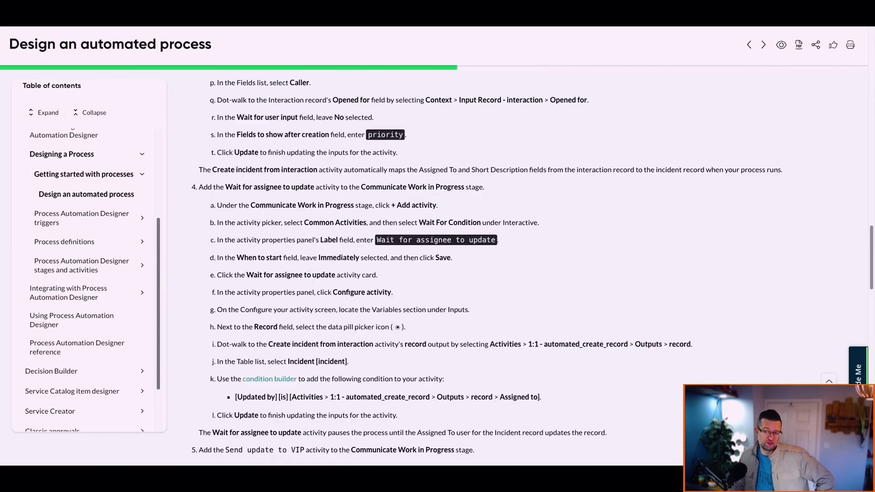
scroll(501, 264, down, 20)
scroll(501, 264, up, 2)
scroll(850, 130, up, 20)
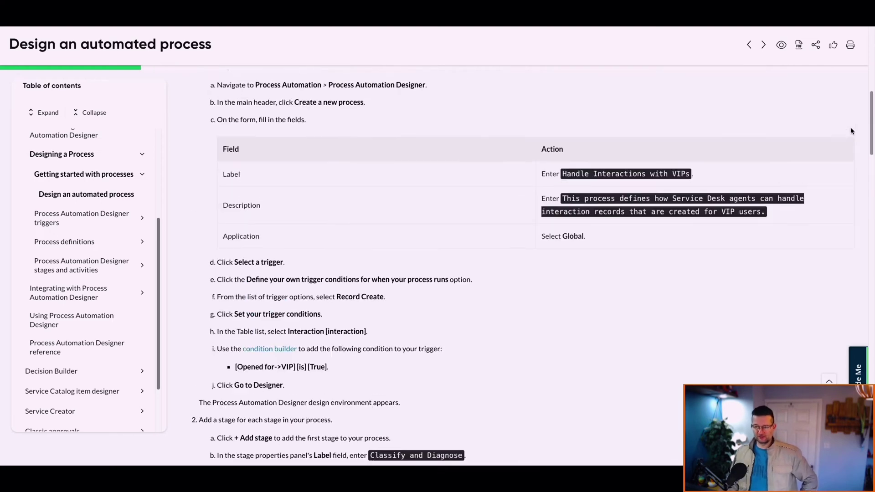
scroll(848, 118, up, 3)
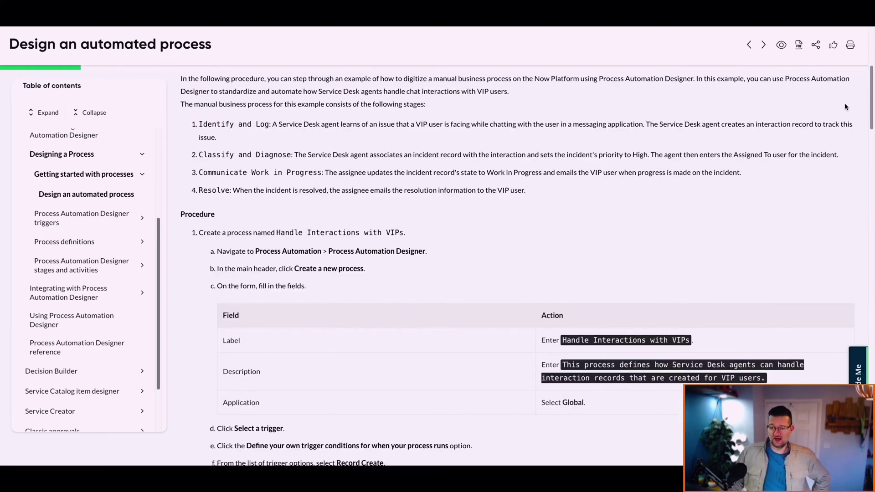
scroll(843, 109, down, 2)
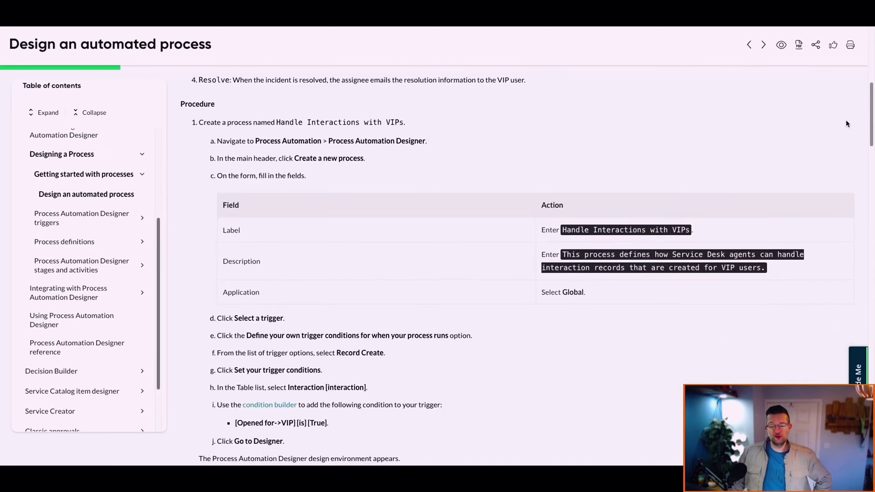
scroll(846, 123, up, 8)
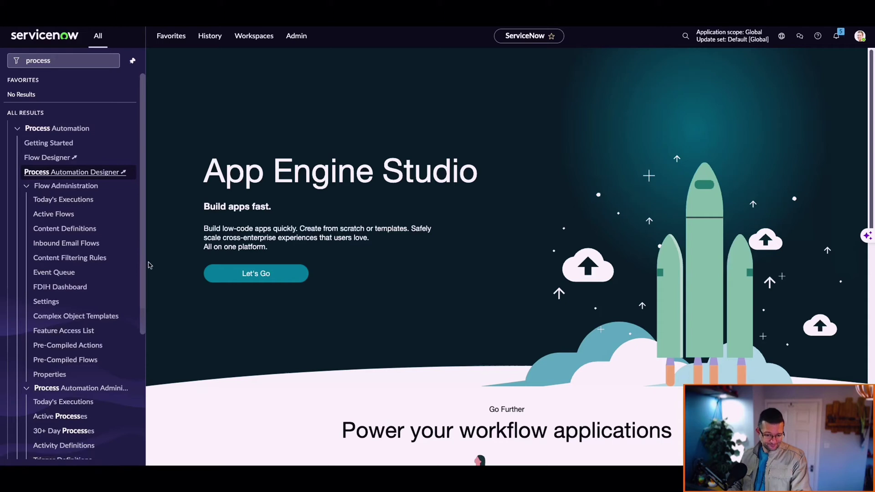
- Open Process Automation > Process Automation Designer from the 'process'-filtered navigator
scroll(142, 274, down, 2)
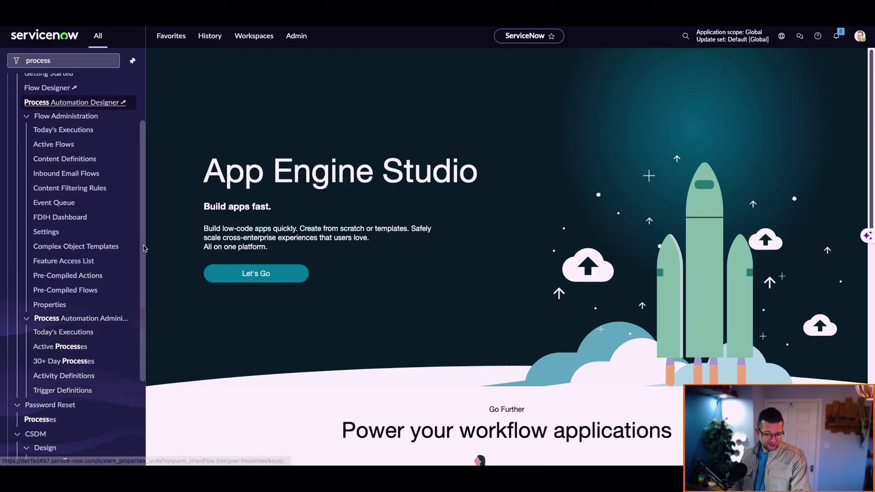
scroll(142, 252, up, 3)
click(69, 170)
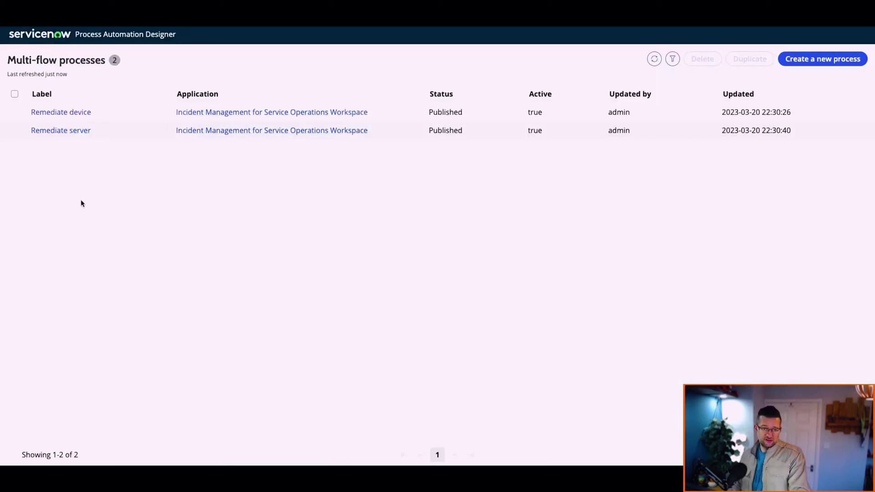
- Upgrade the Remediate server process to version 24.1 and dismiss the license and update notices
click(59, 130)
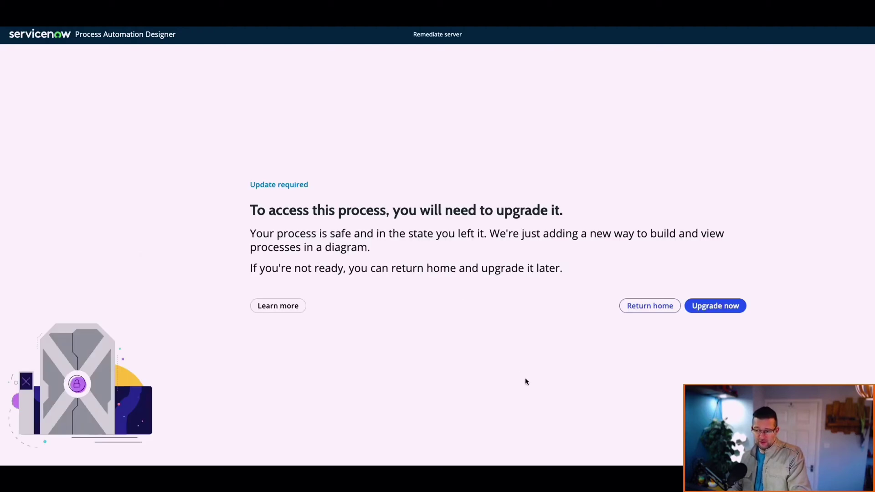
click(713, 312)
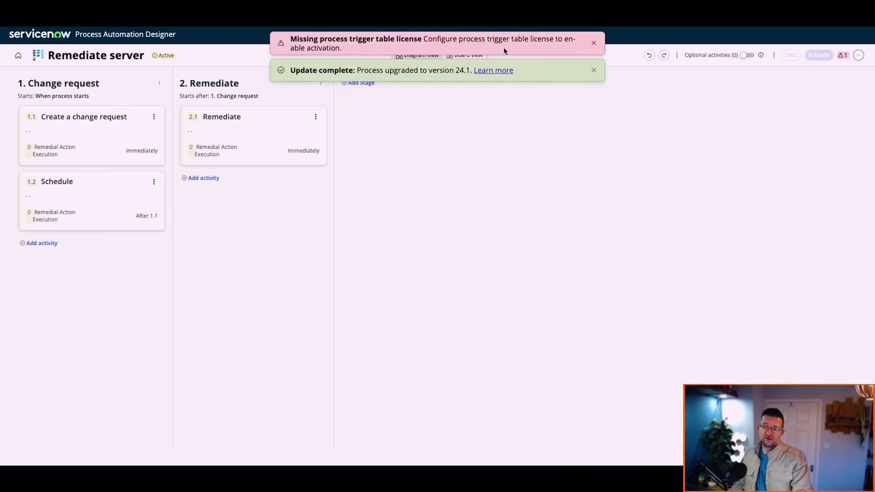
click(593, 42)
click(593, 42)
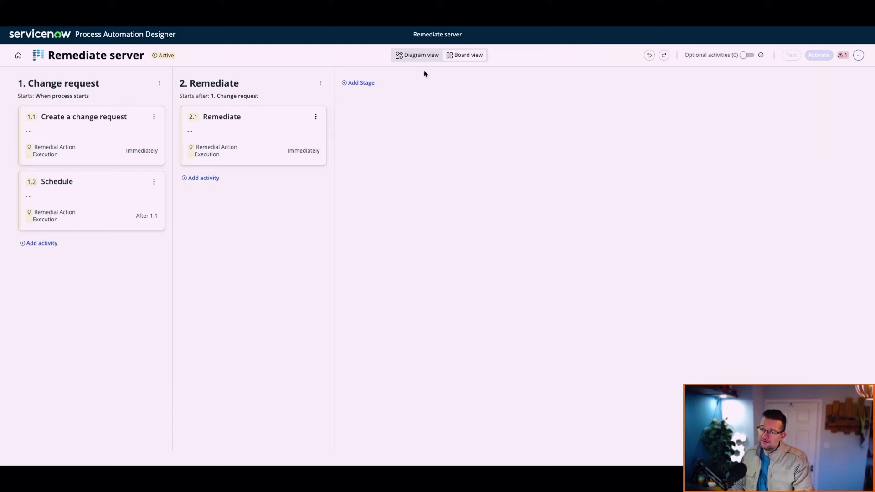
- View Remediate server as a diagram and as a board, then return to the process list
click(419, 55)
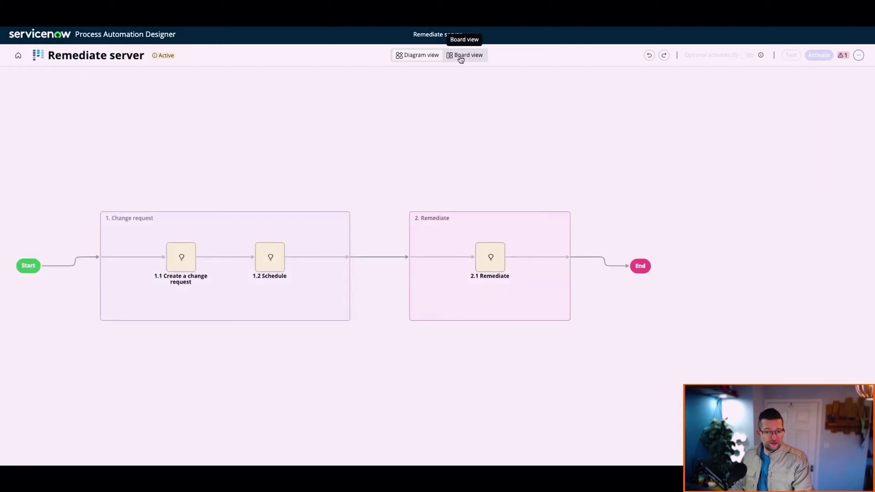
click(461, 60)
click(413, 57)
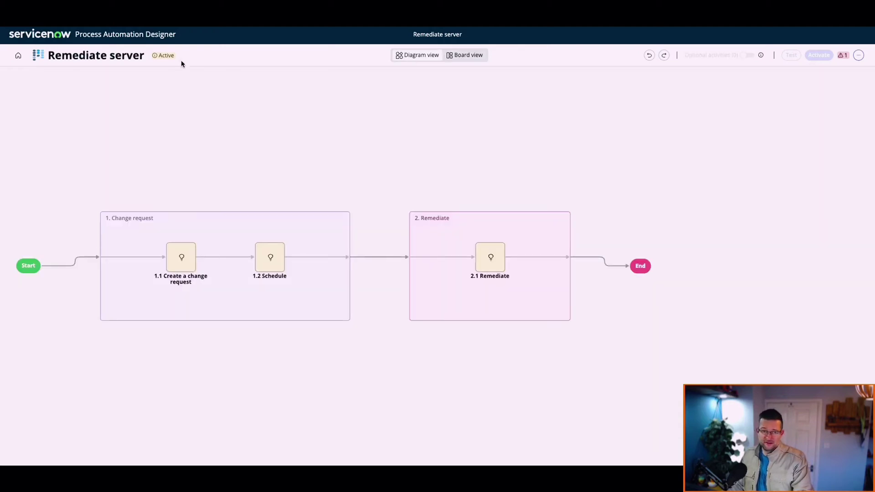
click(18, 56)
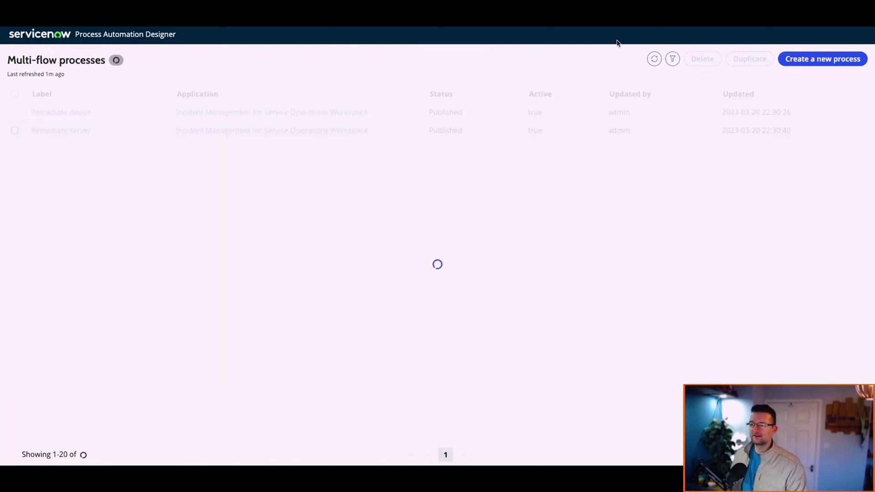
- Create a new process labelled 'Demo of PAD - Late to the party'
click(822, 59)
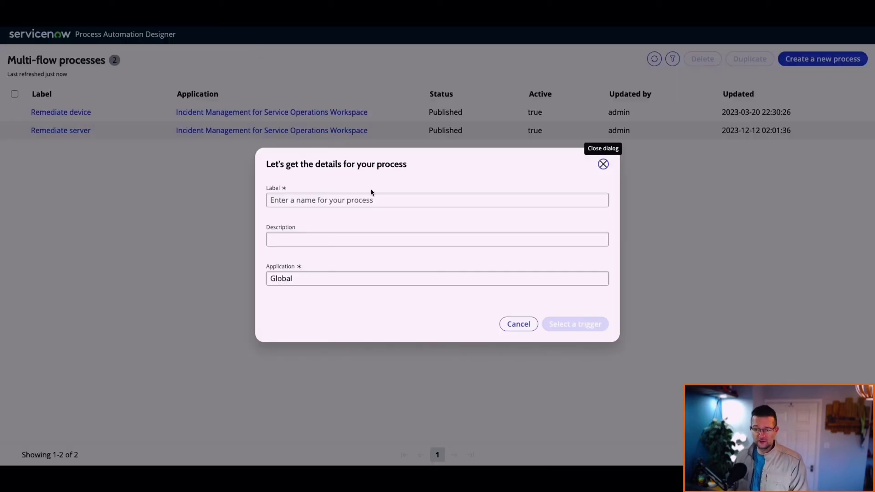
click(365, 200)
text(Demo of )
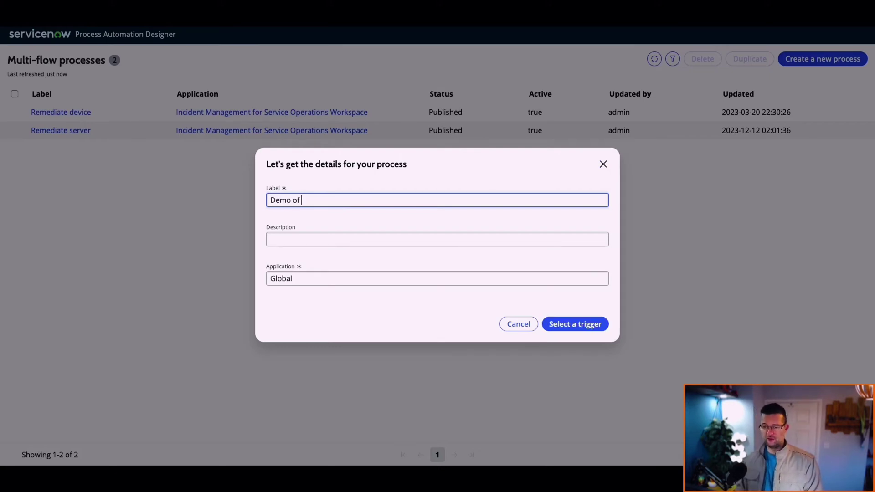
text(PAD )
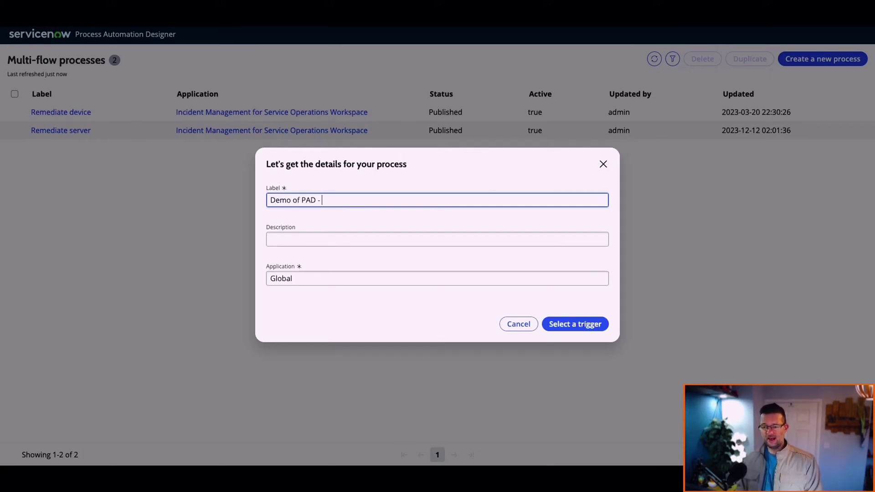
text(- Late to teh par)
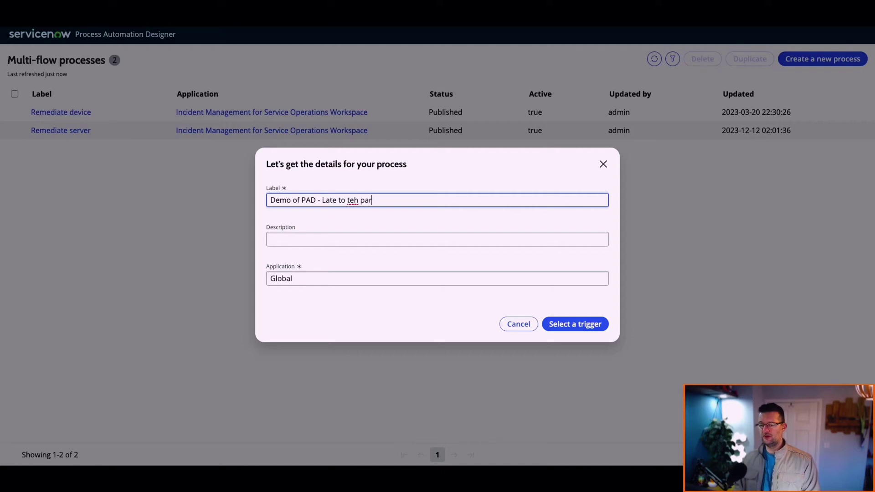
key(BackSpace)
text(he party)
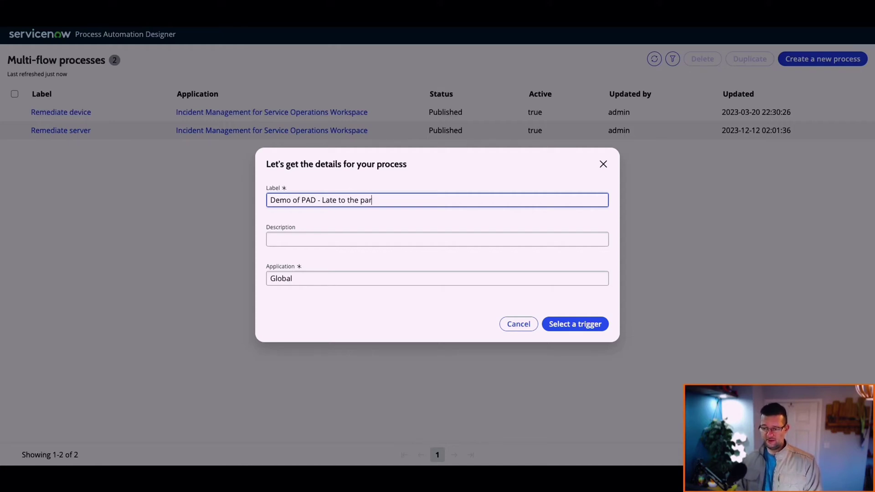
click(575, 324)
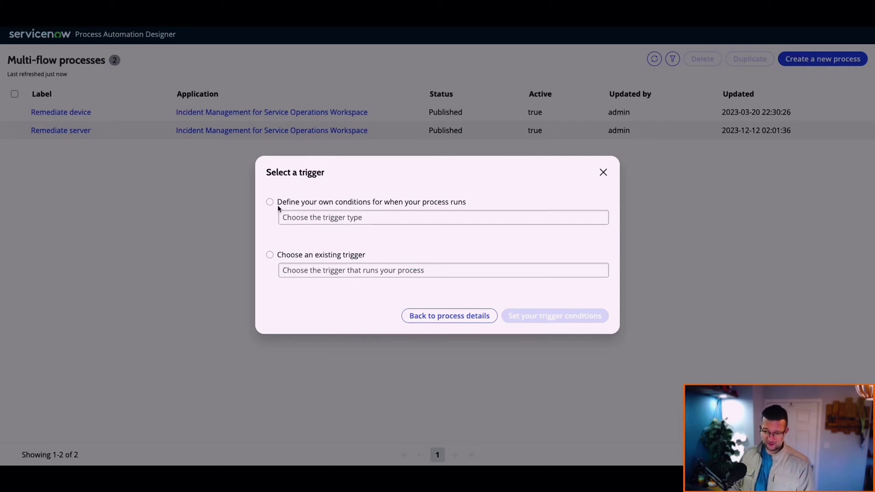
- Choose Define your own conditions with Record Create as the trigger type
click(311, 269)
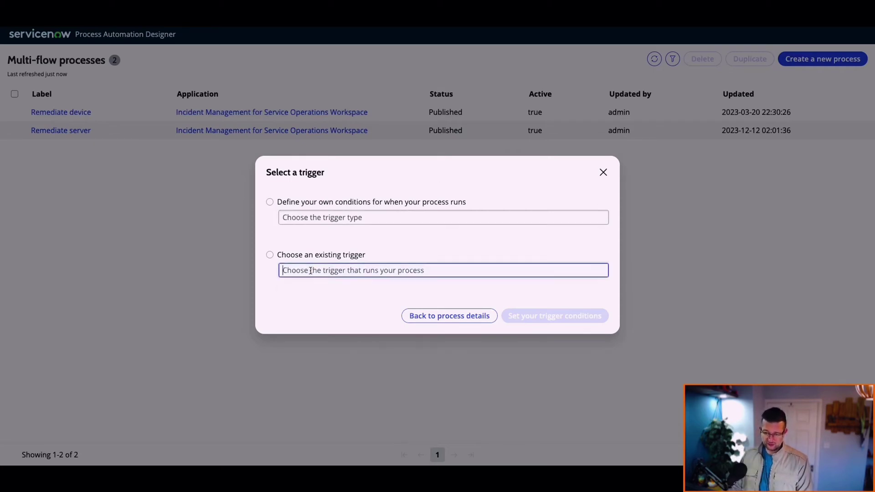
click(270, 255)
click(309, 269)
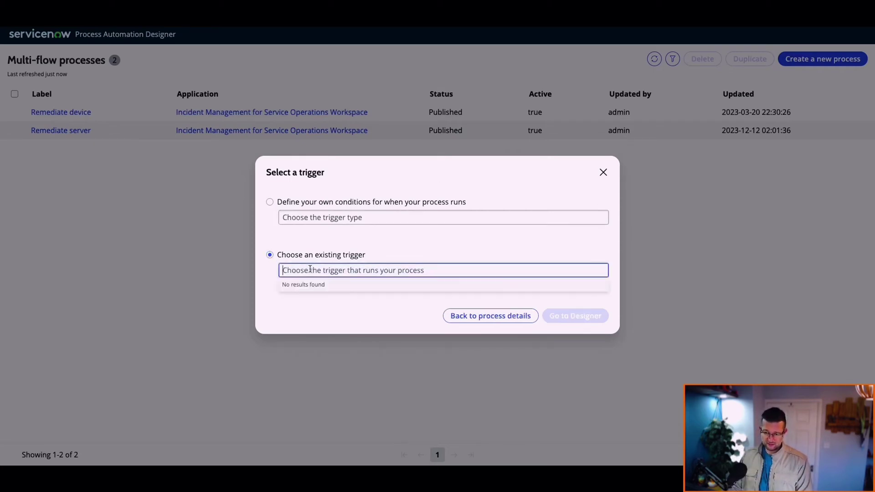
click(269, 201)
click(312, 217)
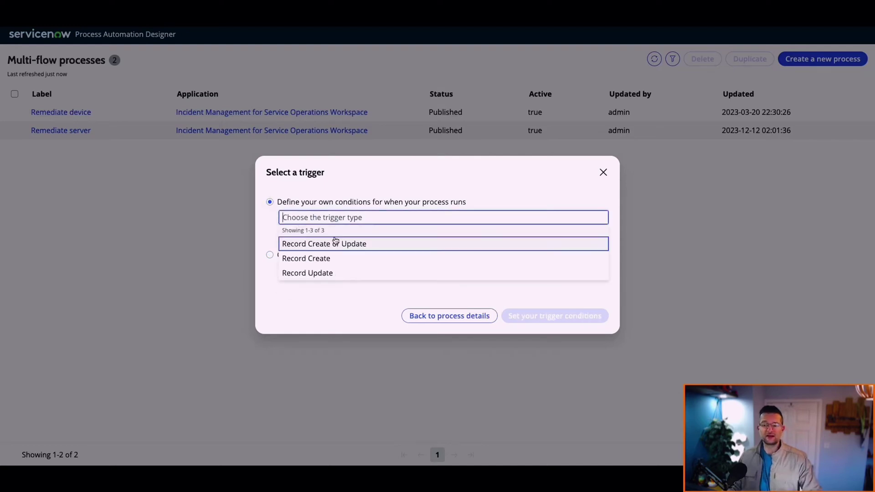
click(318, 258)
click(579, 315)
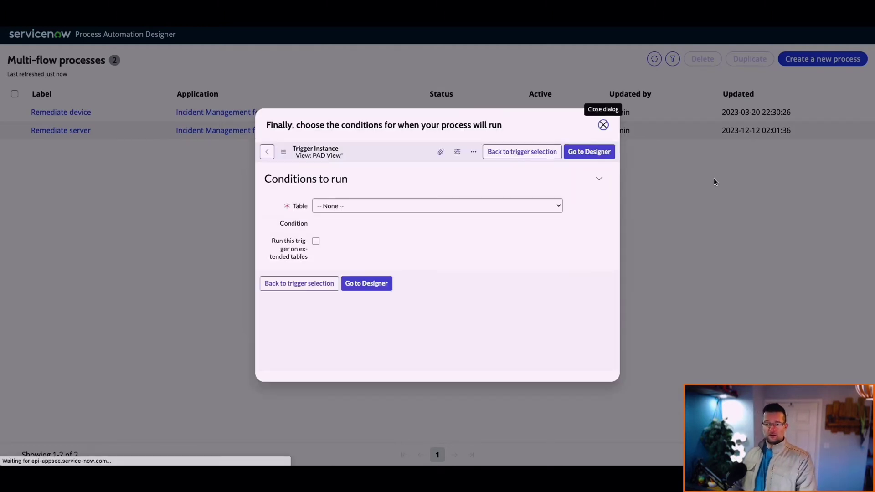
- Set the trigger's table to Incident
click(496, 158)
text(ii)
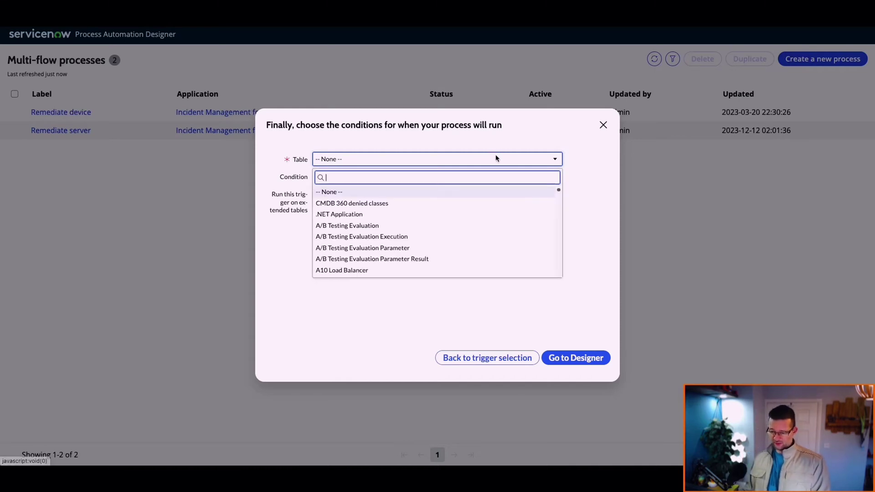
key(BackSpace)
key(BackSpace)
text(incident)
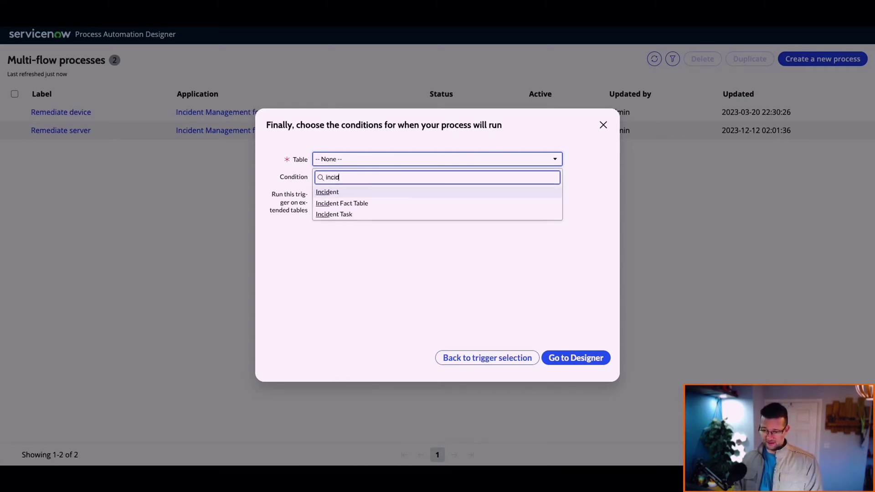
click(448, 192)
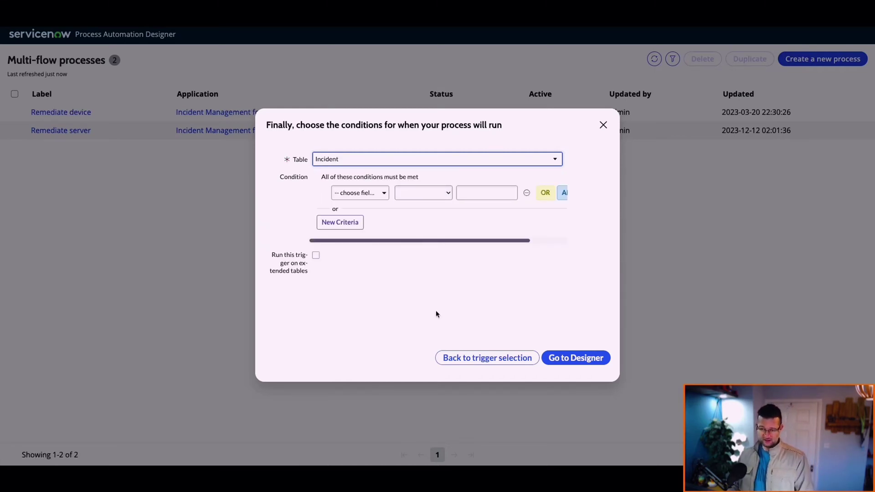
- Leave the trigger without field conditions and go to the Designer
click(384, 193)
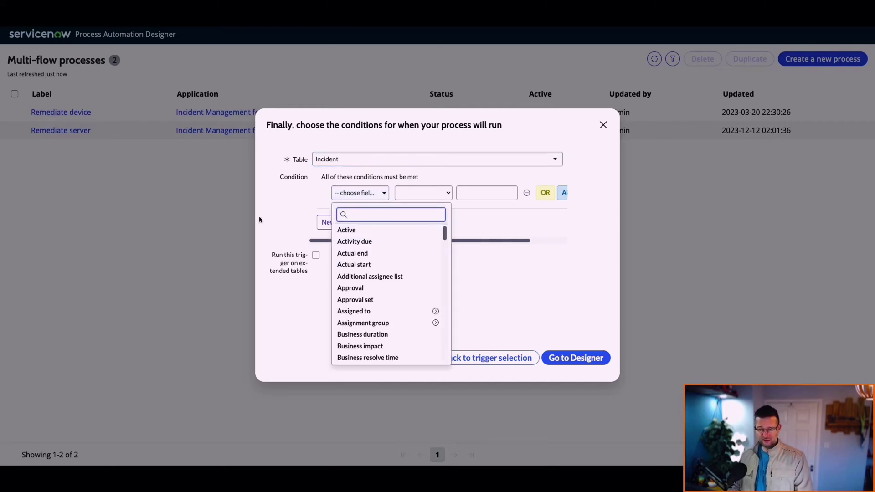
click(310, 222)
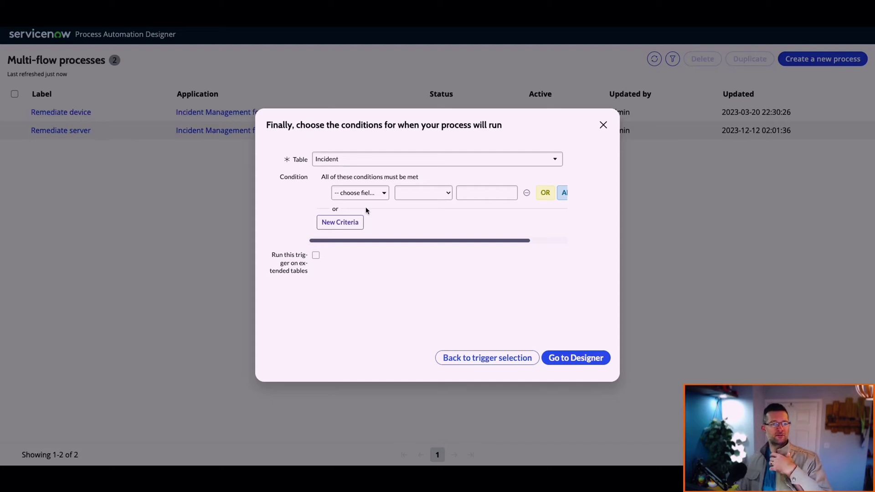
click(371, 195)
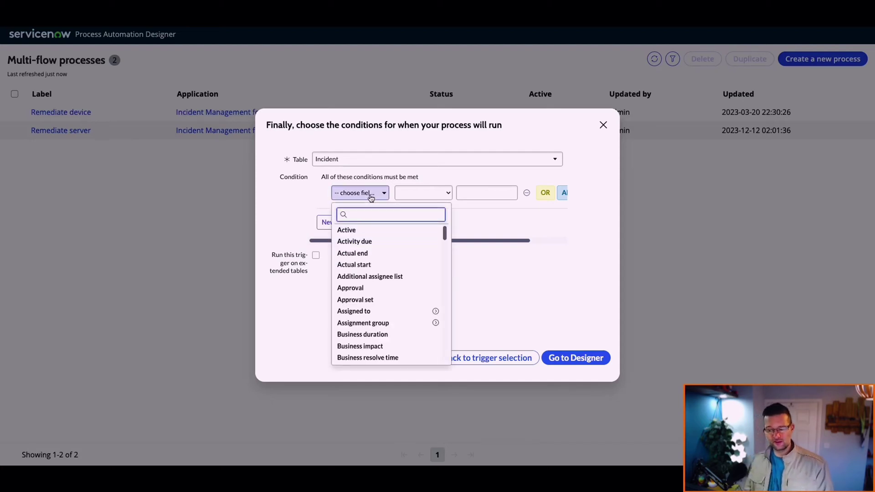
click(292, 201)
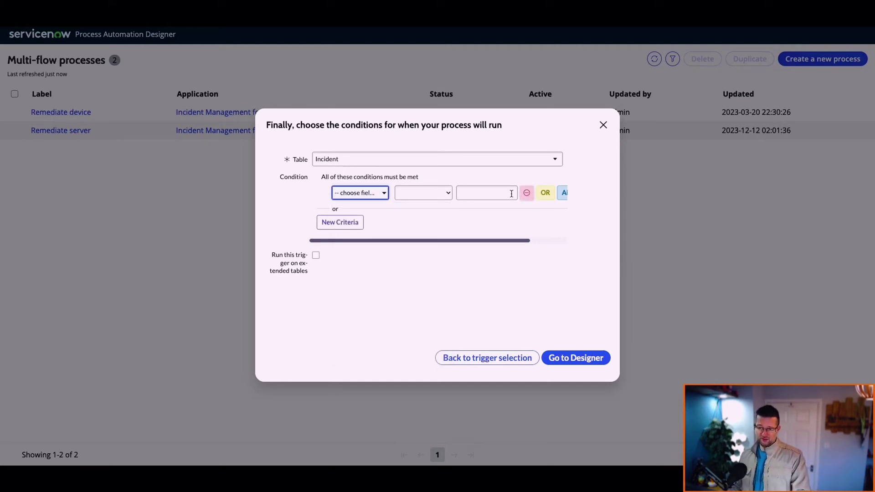
click(588, 361)
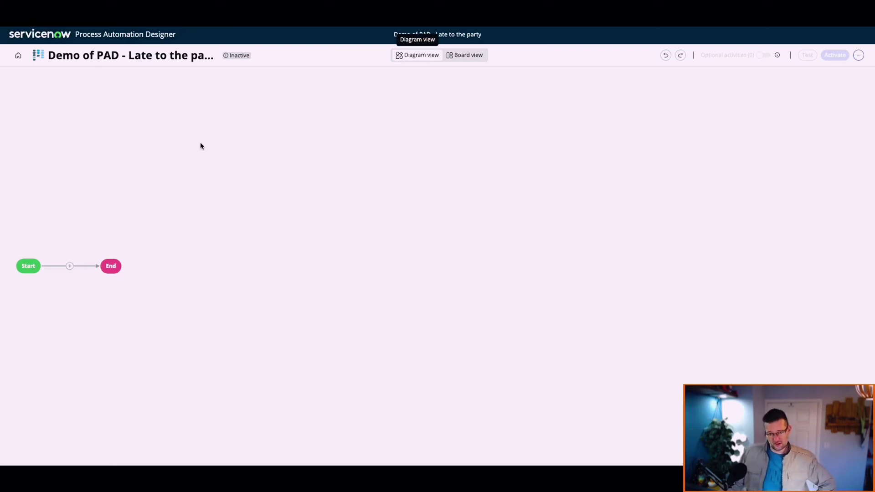
- In Board view, add a first stage labelled 'Intake' with Start Rule 'When process starts'
click(70, 266)
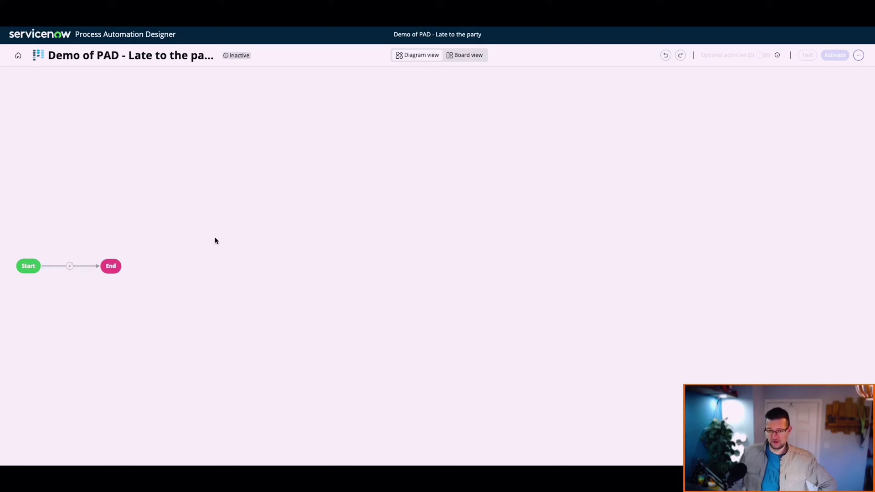
click(466, 56)
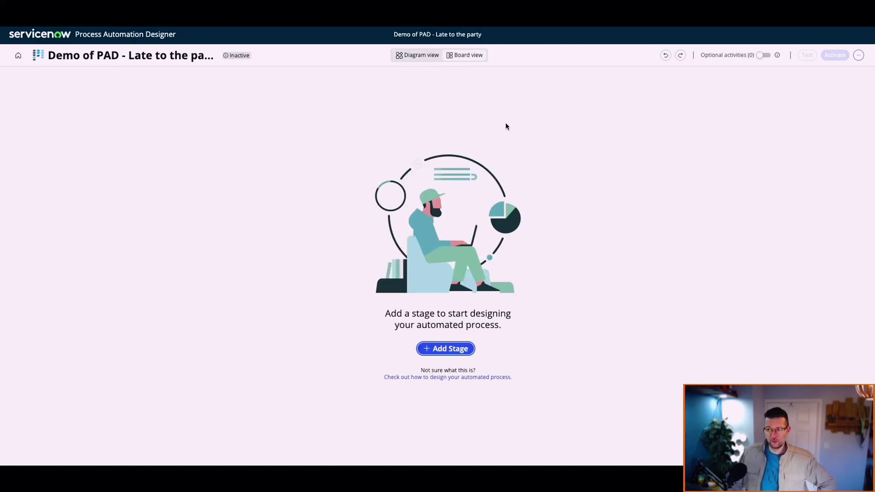
click(446, 349)
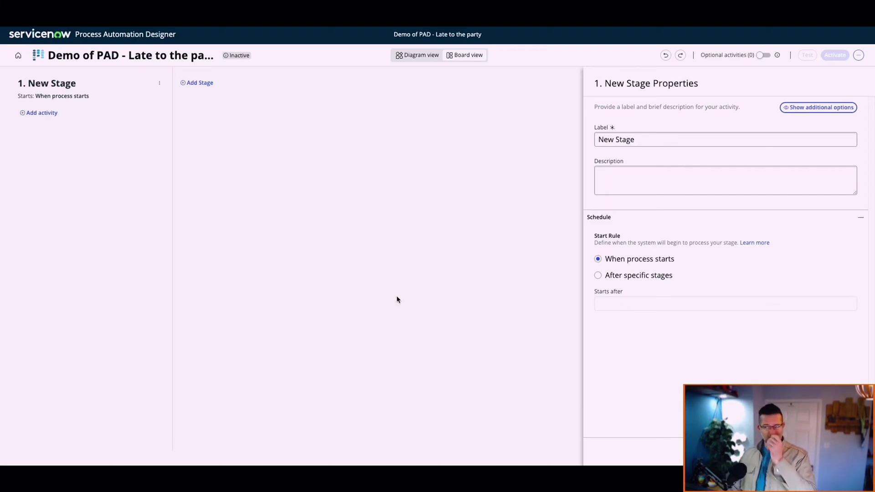
drag(646, 139, 573, 142)
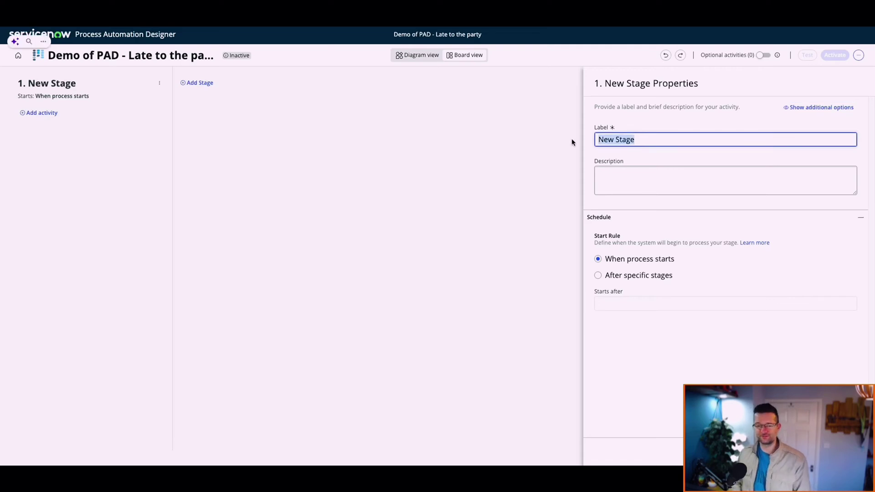
text(Intake)
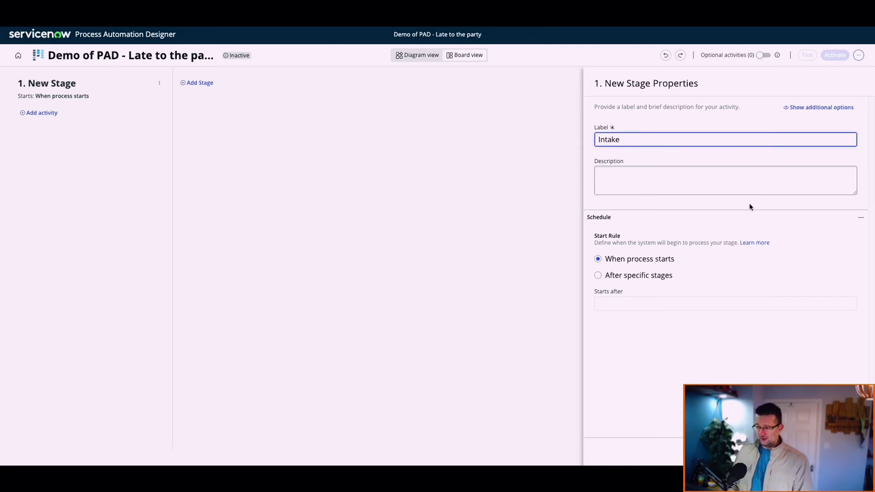
click(598, 275)
click(646, 308)
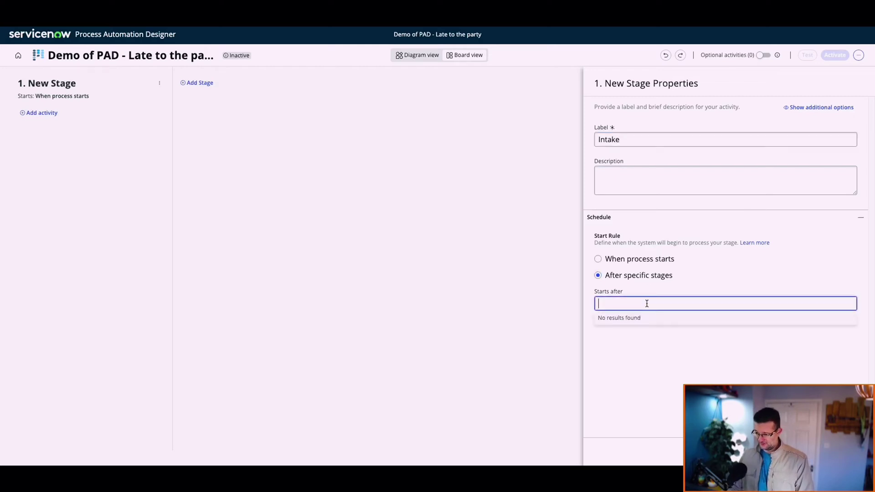
click(597, 259)
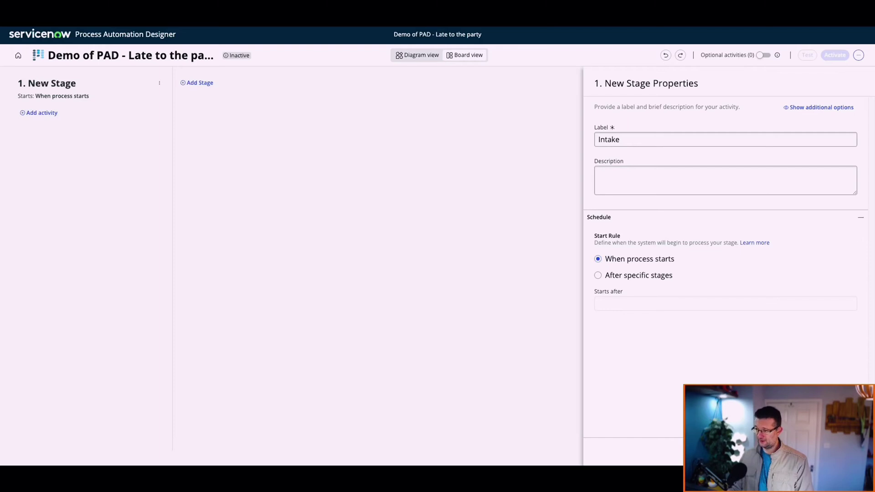
- Add stage 2 labelled 'In Progress' after Intake, then a third stage to be relabelled Resolve
key(Escape)
click(40, 113)
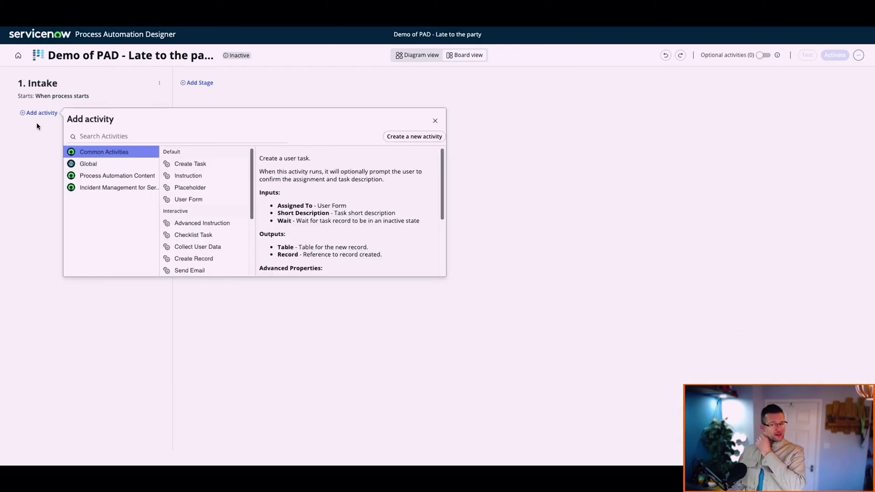
key(Escape)
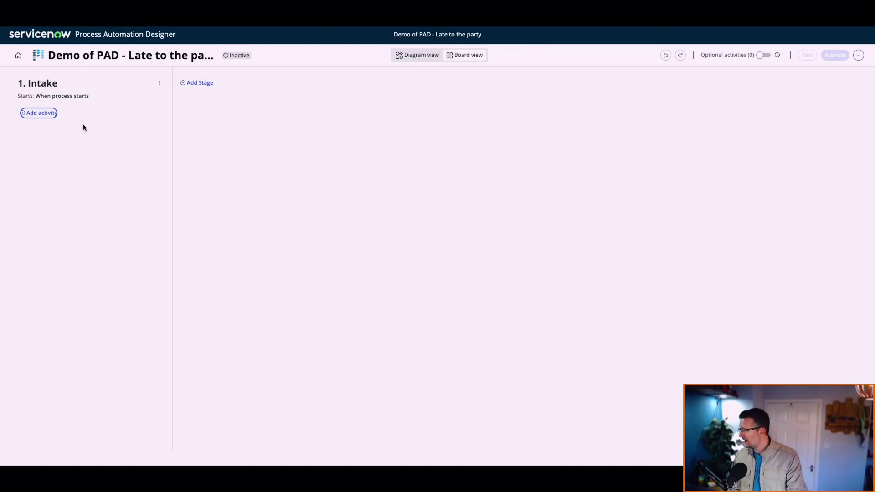
click(199, 83)
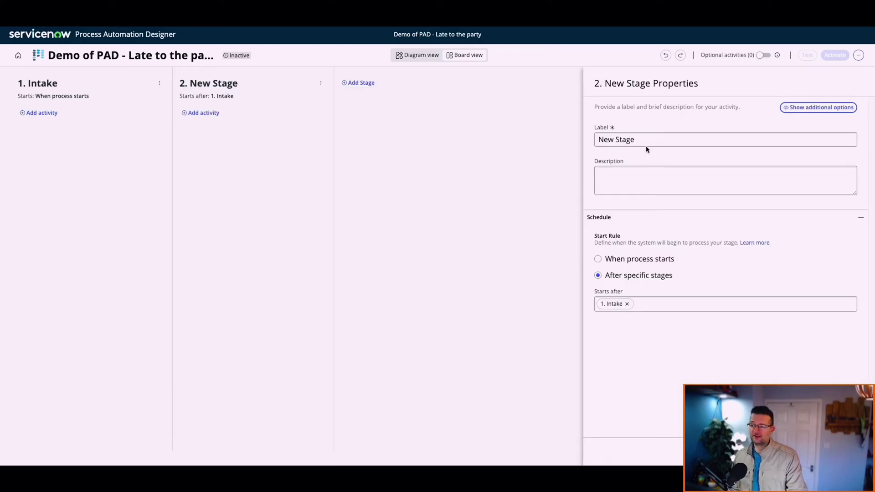
drag(647, 150, 597, 143)
click(655, 138)
drag(655, 138, 560, 143)
click(615, 141)
text(In Proc)
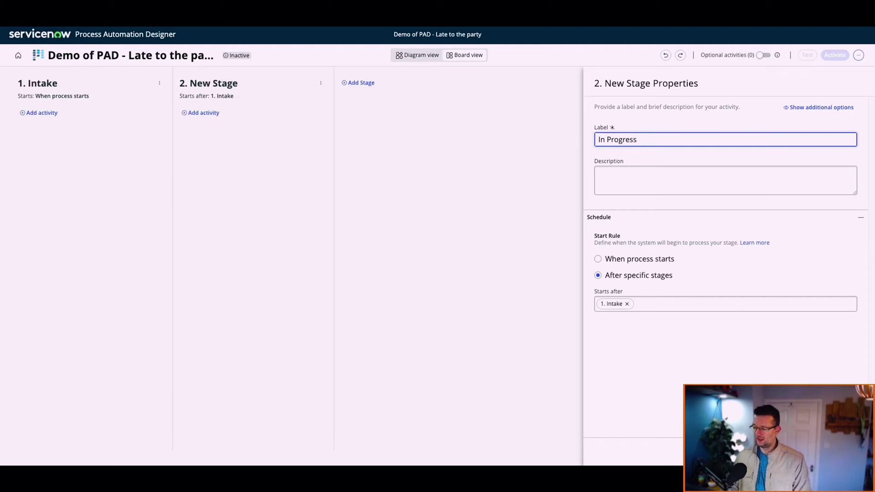
click(519, 223)
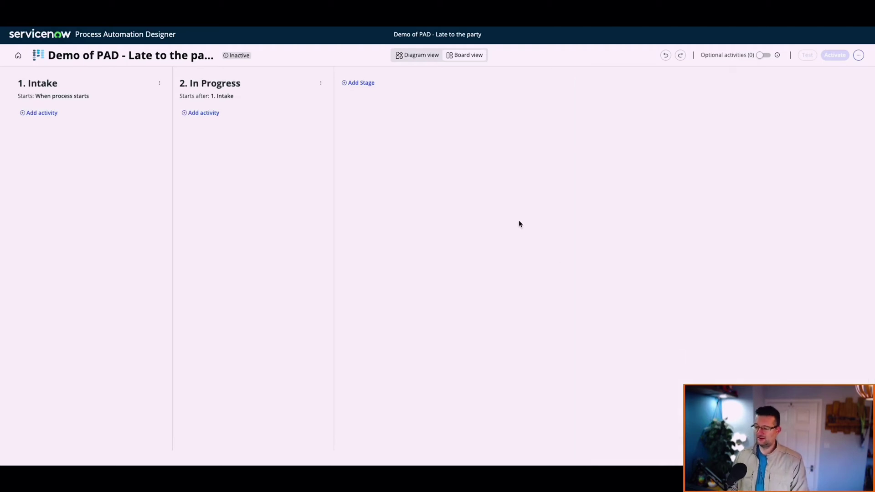
click(360, 83)
drag(678, 137, 570, 138)
- Name the third stage Resolve and add an Intake instruction activity labelled 'Talk nicley'
text(Resolve)
click(538, 205)
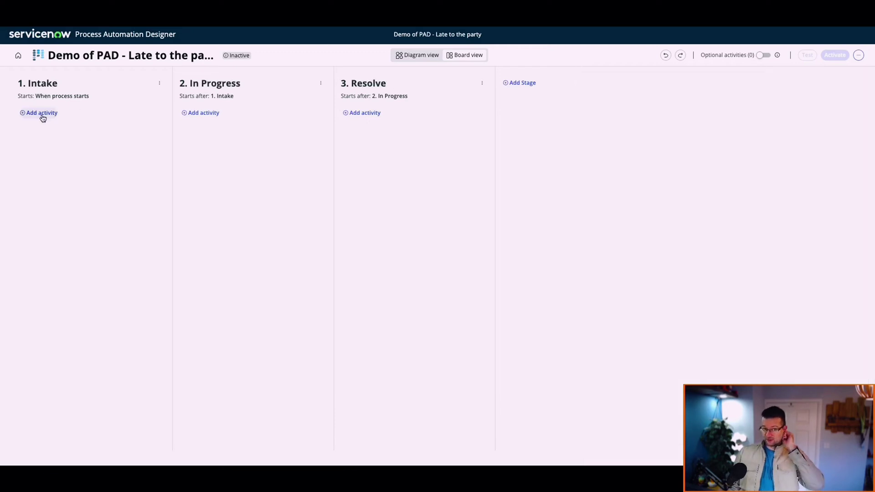
click(41, 113)
click(207, 176)
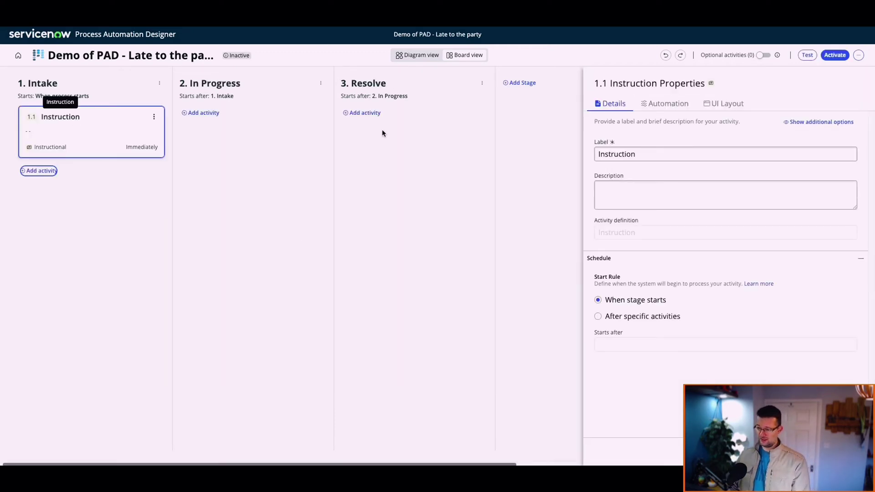
double_click(644, 156)
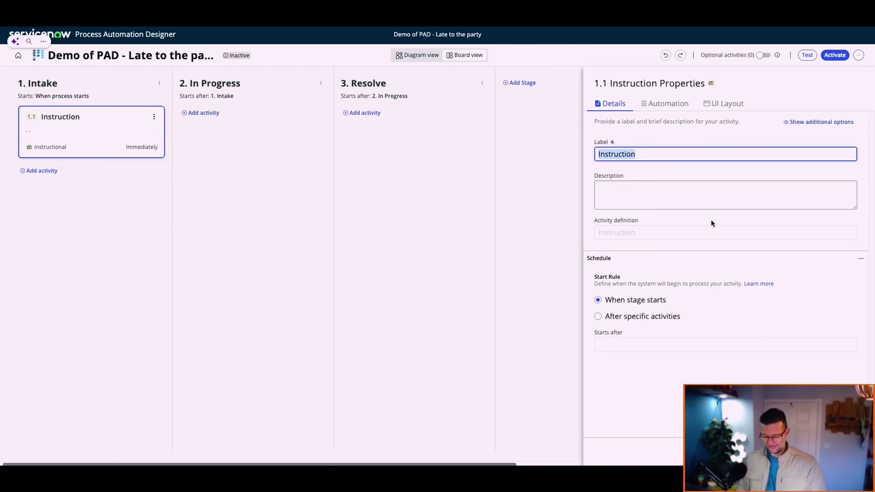
text(Tal)
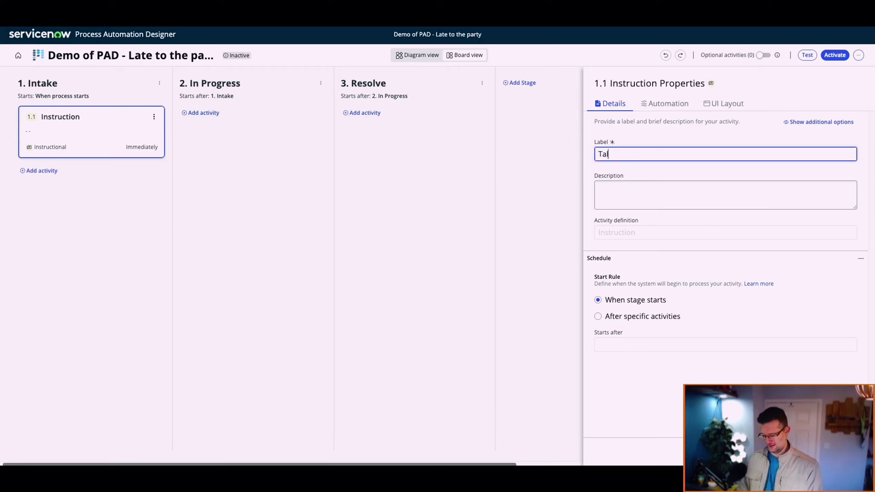
text(k nicley)
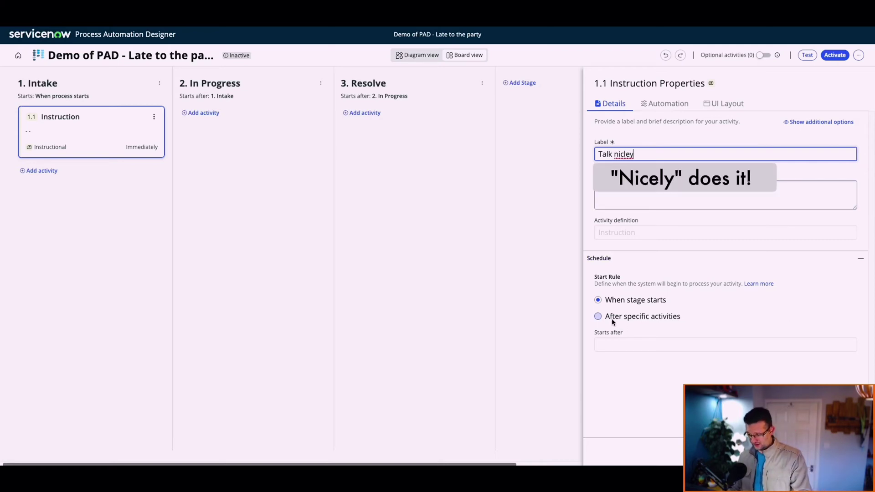
- Set the instruction's message to 'Be nice to the caller', keeping wait for user input at Yes
click(656, 104)
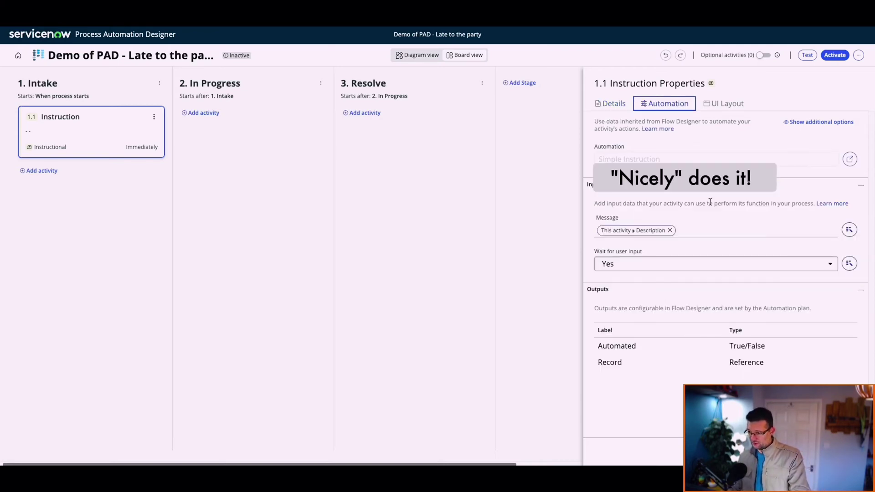
click(617, 104)
click(661, 106)
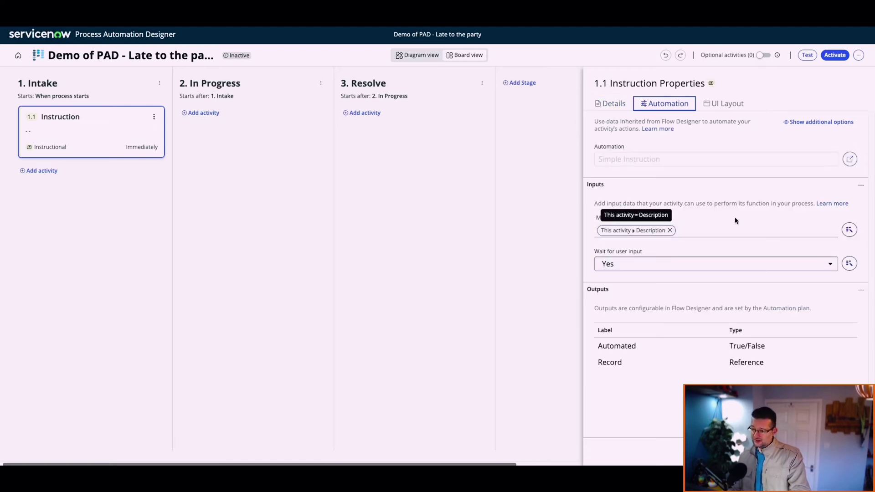
click(670, 230)
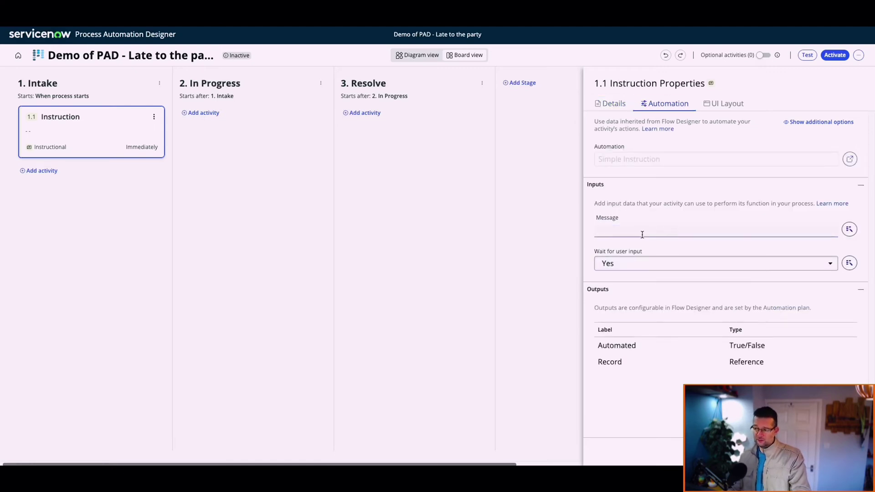
click(641, 232)
text(Be nice to the caller)
click(631, 264)
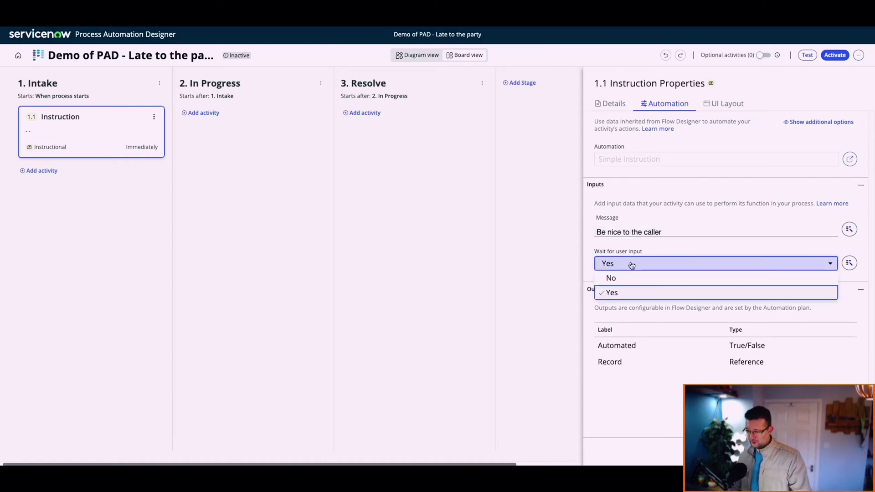
click(631, 292)
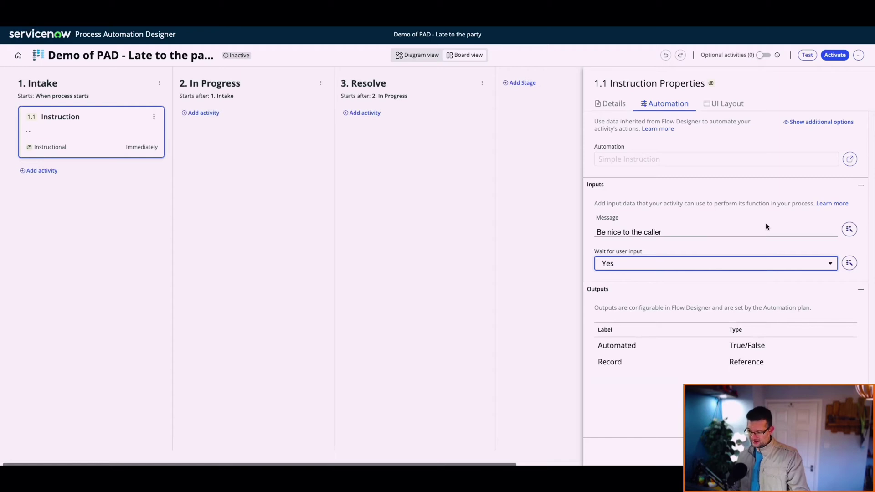
click(728, 104)
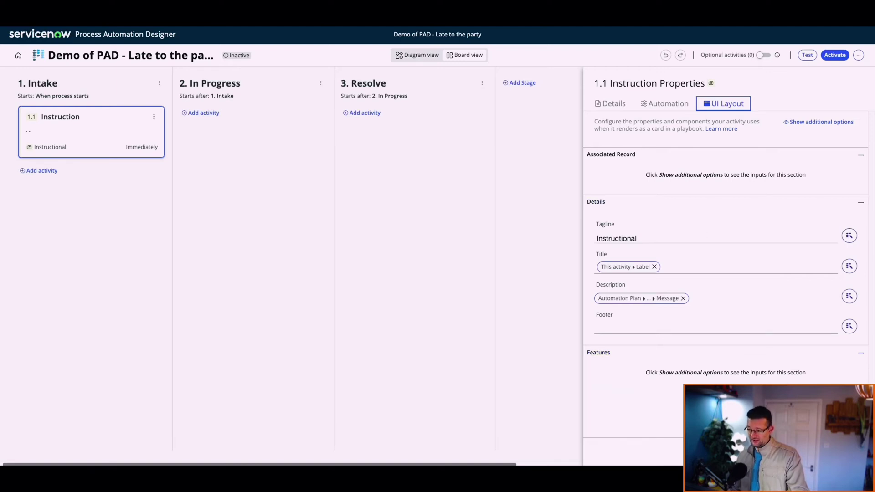
click(658, 387)
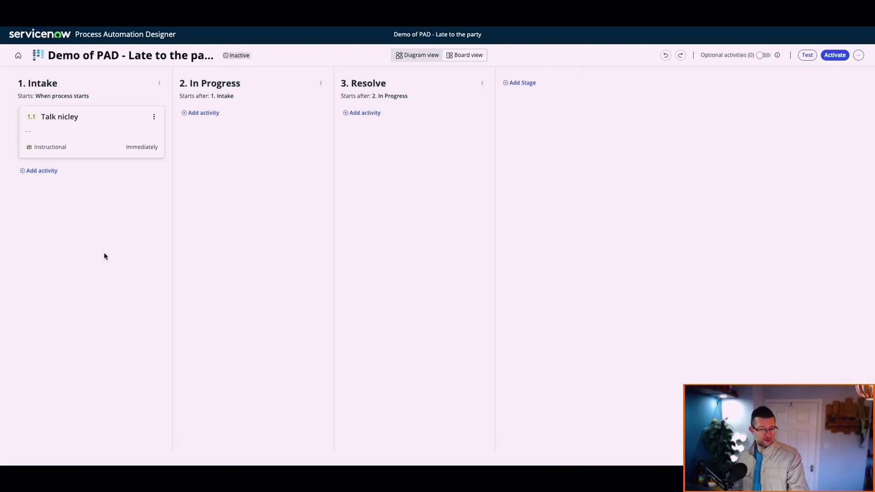
- Leave In Progress starting after specific stages and bring up its activity catalogue
click(215, 94)
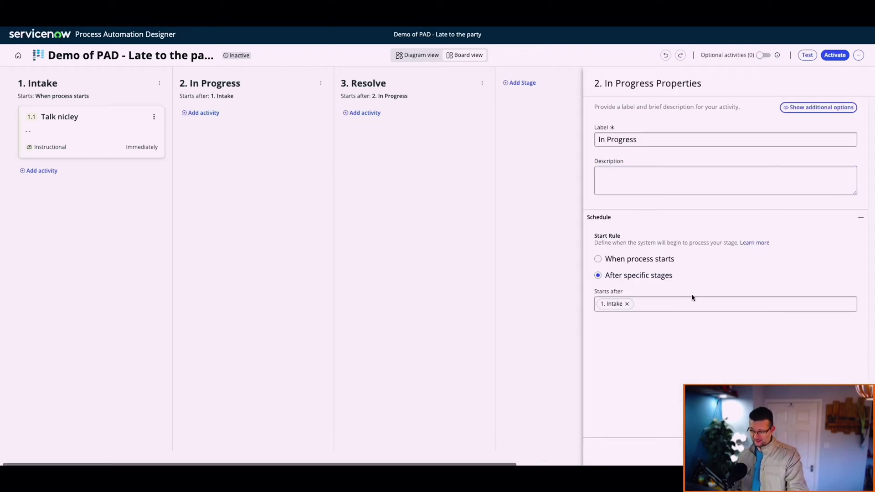
click(598, 259)
click(597, 276)
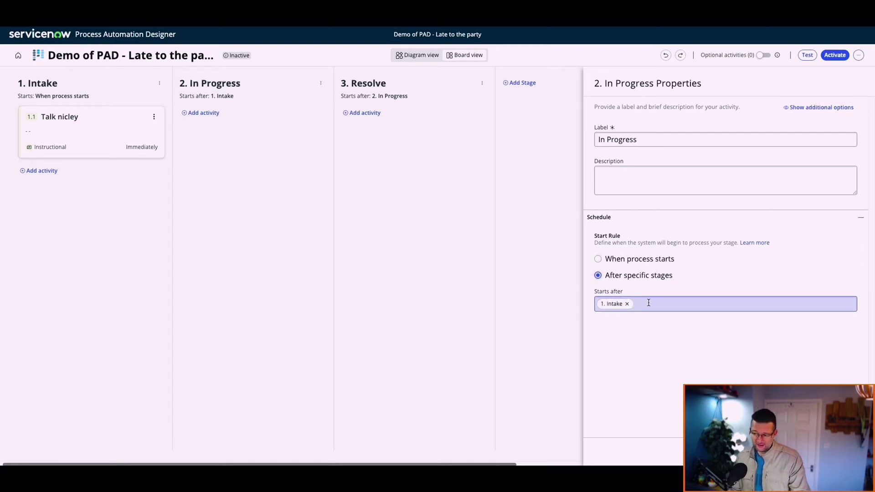
click(213, 114)
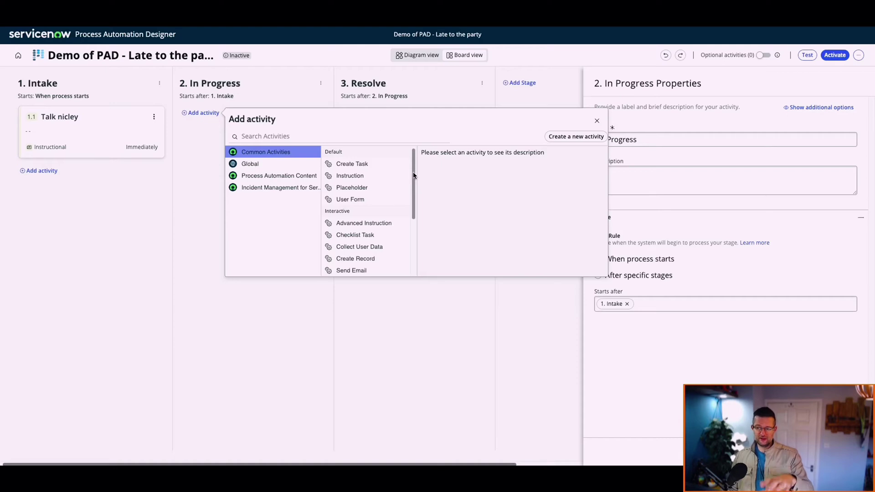
- Browse the Incident Management and Common Activities categories, then close the catalogue unused
drag(413, 175, 421, 239)
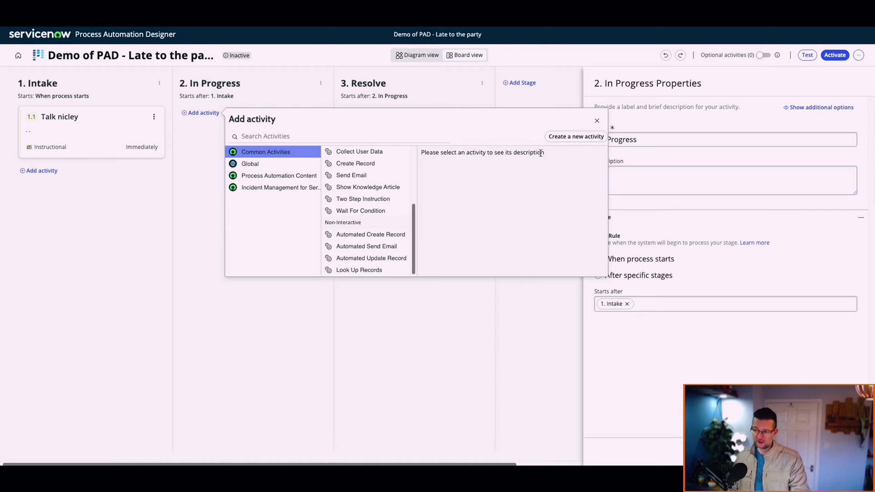
scroll(413, 221, up, 1)
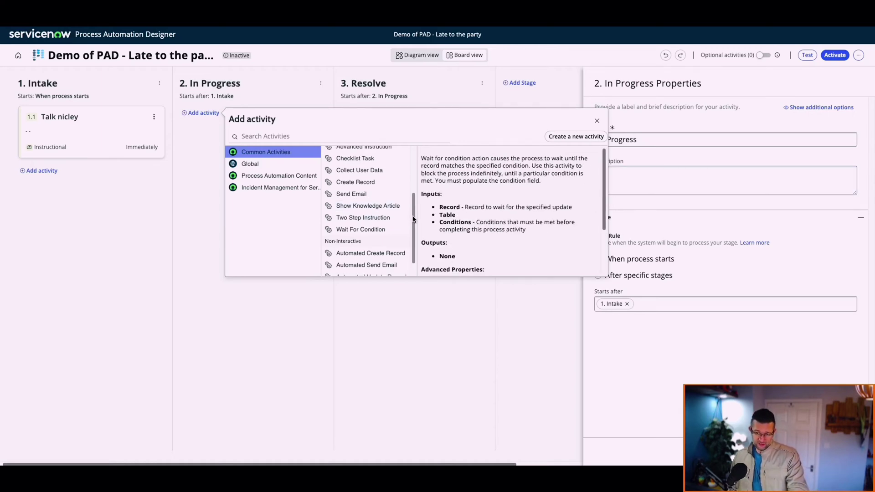
scroll(413, 219, up, 2)
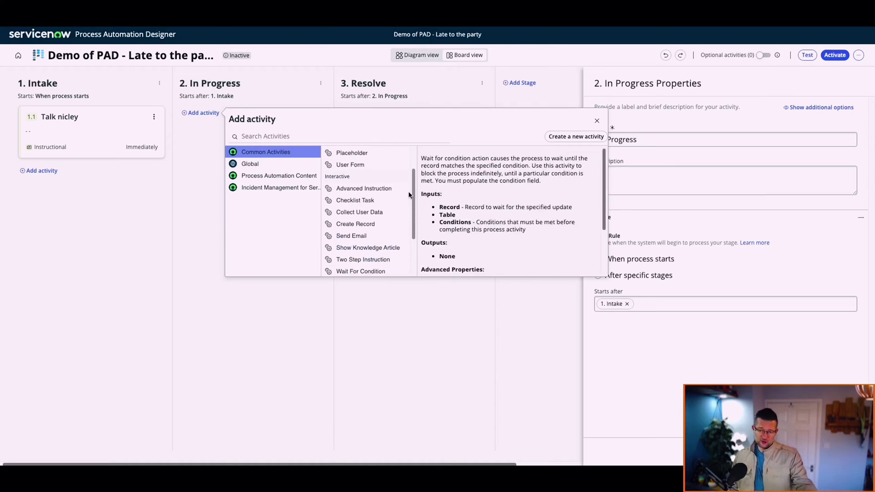
click(273, 188)
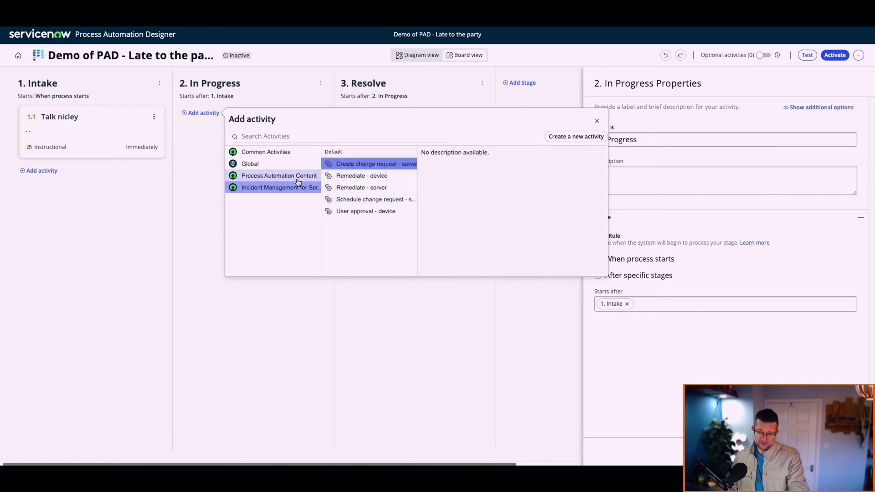
click(266, 152)
scroll(412, 209, down, 2)
click(509, 274)
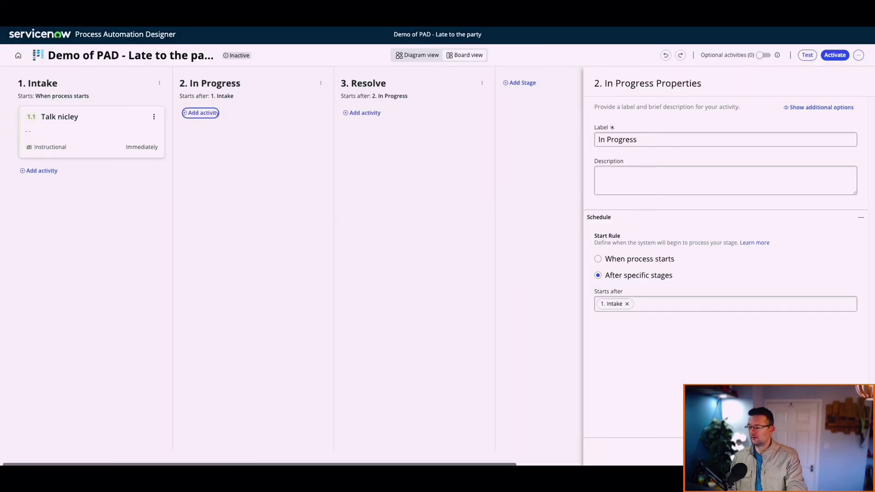
- Add a Create Task activity to In Progress and delete the Create Record activity
click(532, 322)
click(200, 113)
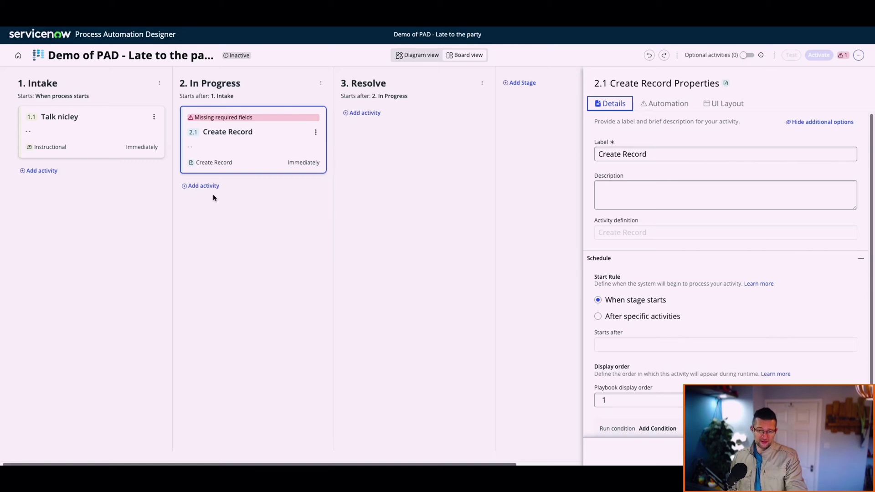
click(204, 185)
mouse_move(392, 236)
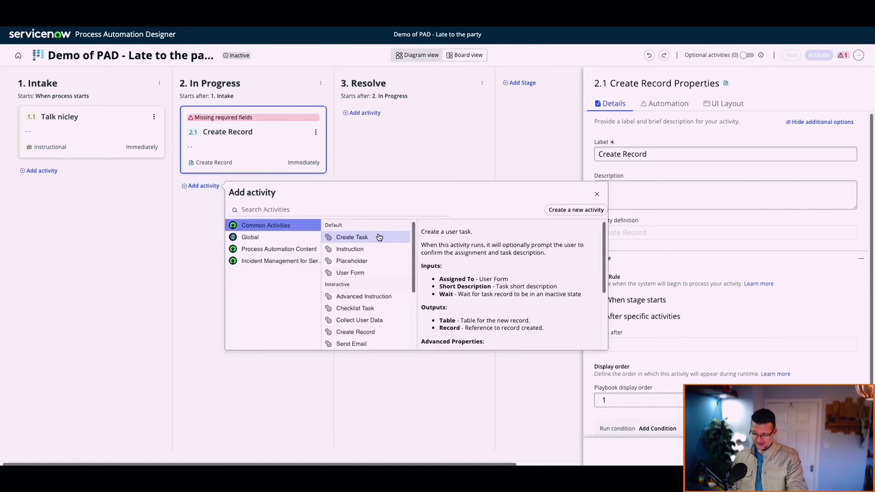
click(369, 237)
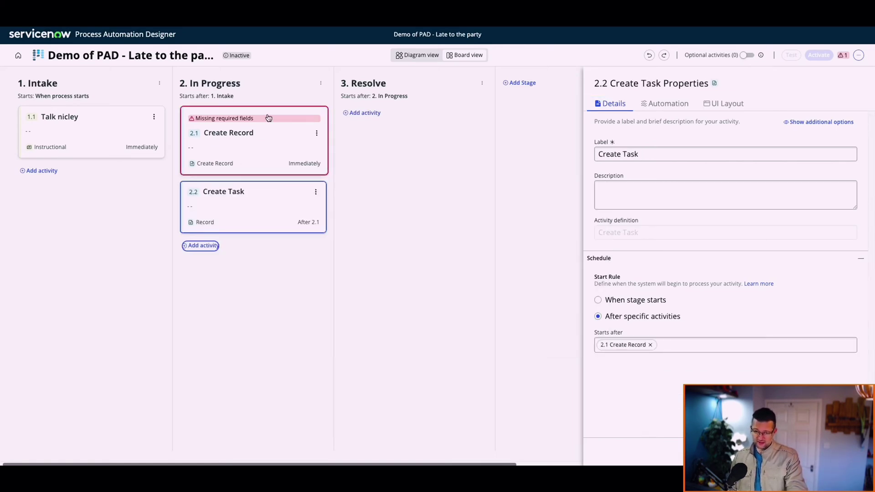
click(316, 133)
click(344, 188)
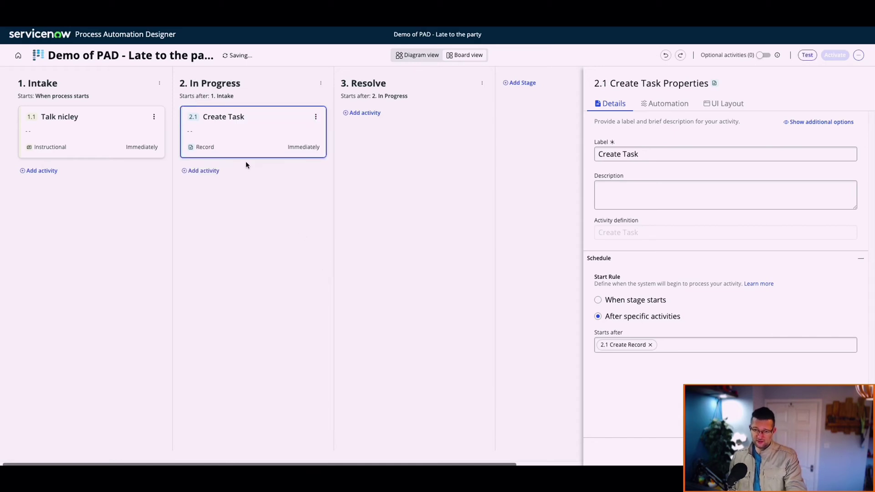
- Review Create Task's details and its automation inputs, Assigned To and Short Description
click(662, 103)
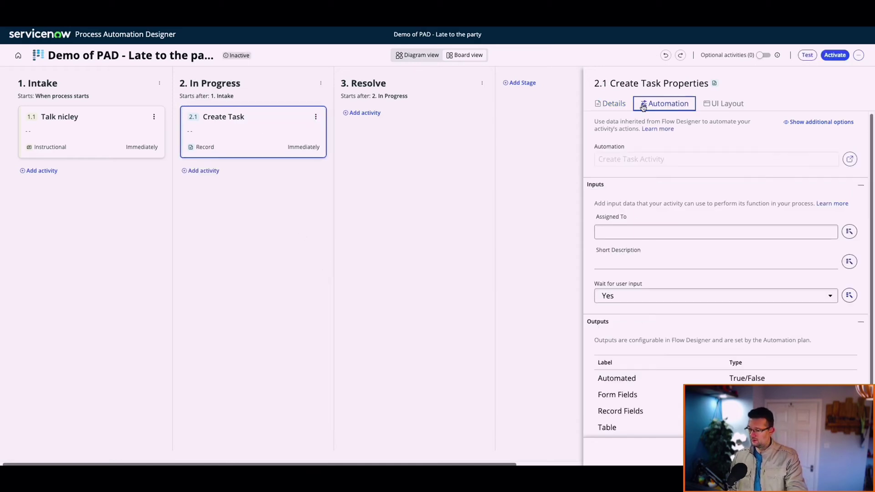
click(614, 104)
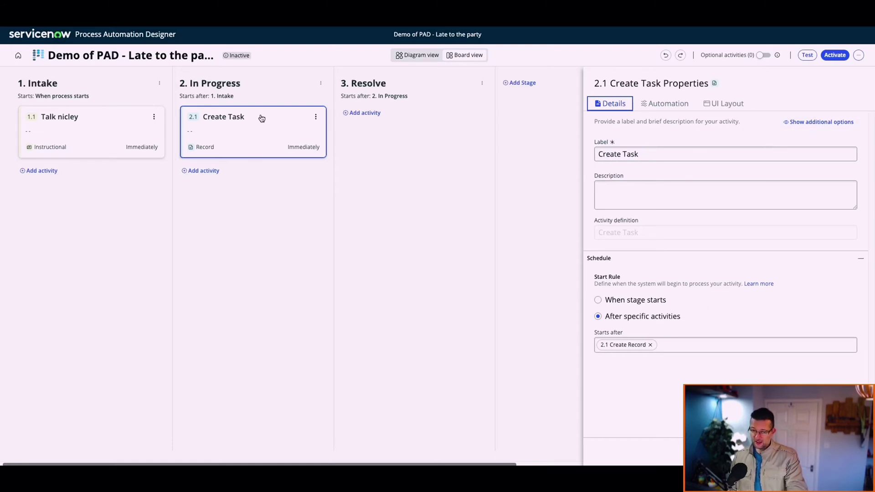
click(657, 154)
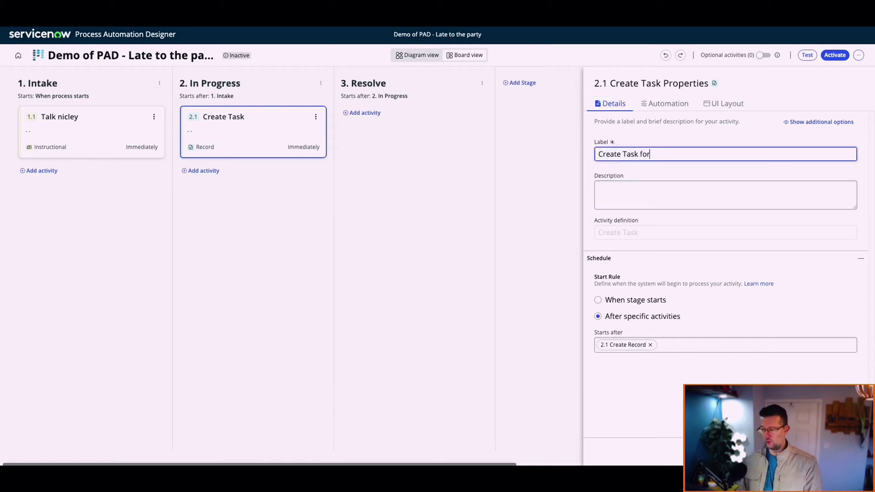
click(656, 104)
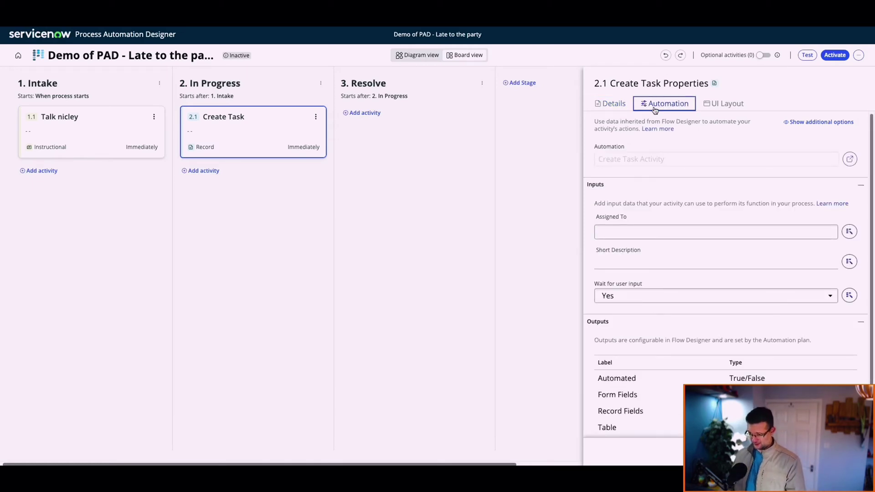
click(671, 235)
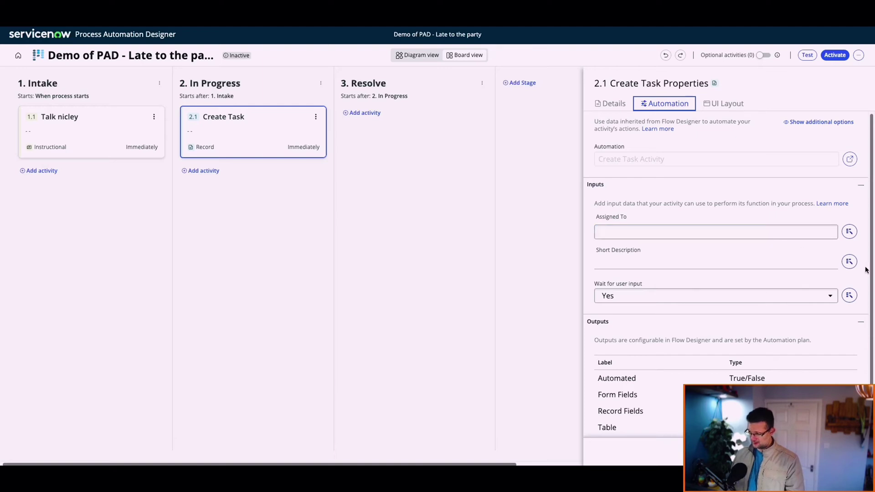
scroll(860, 269, down, 1)
scroll(849, 235, up, 1)
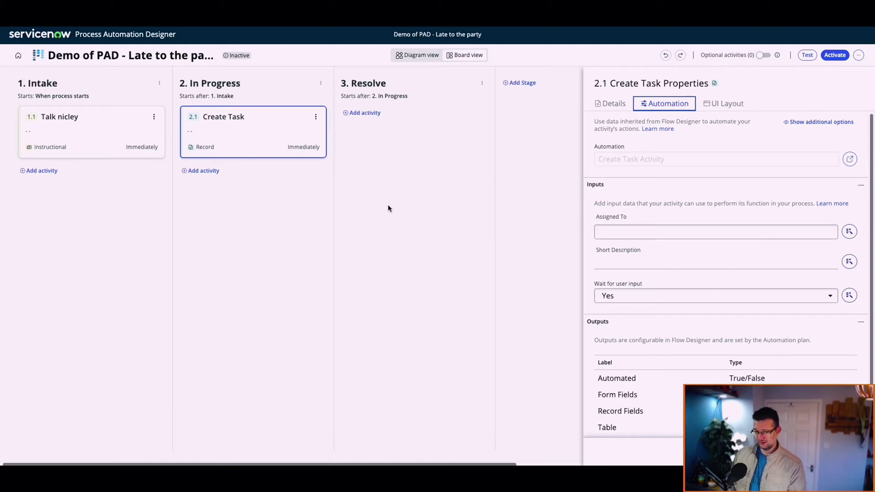
- Delete the Create Task activity and add a Create Record activity to In Progress
click(202, 171)
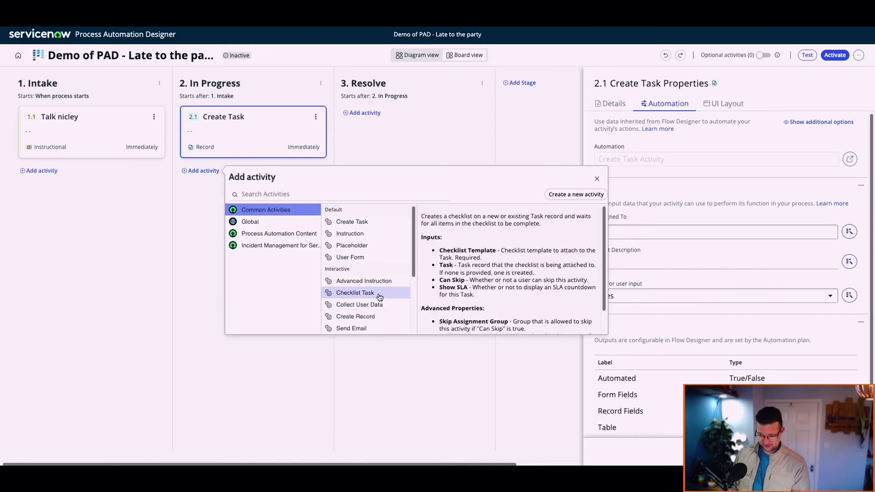
key(Escape)
key(Escape)
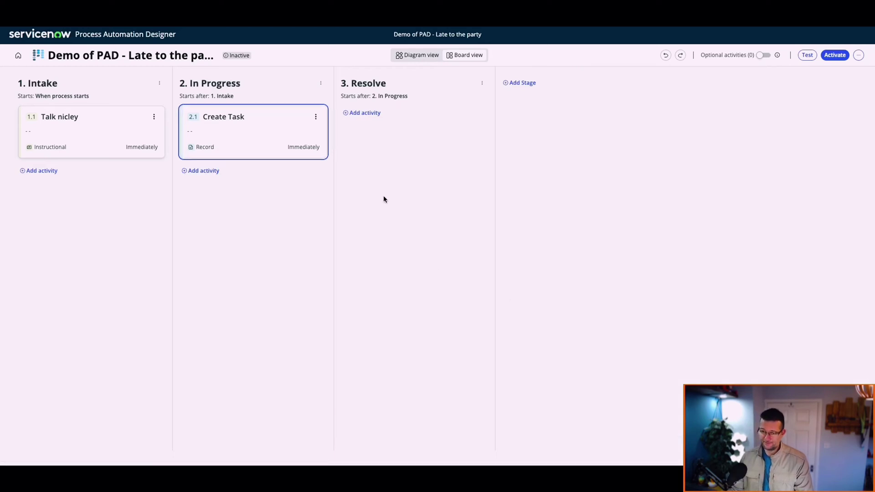
click(315, 117)
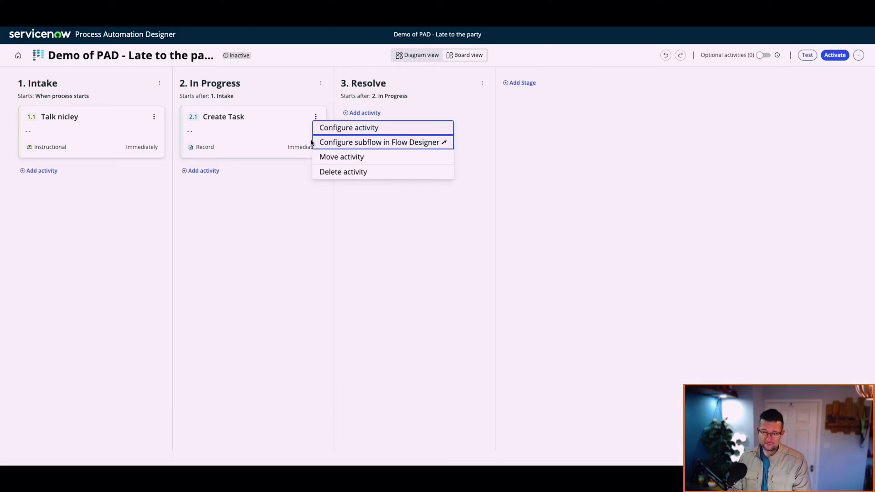
click(319, 168)
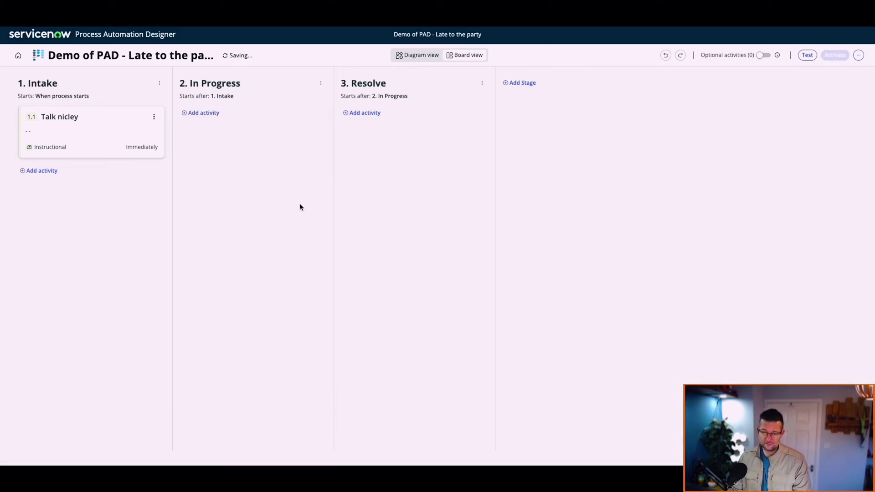
click(196, 112)
click(365, 259)
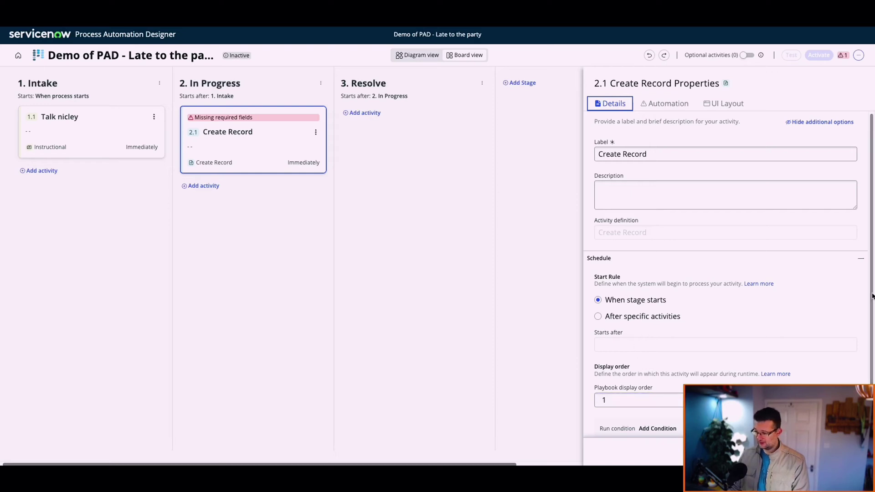
- Set the Create Record activity's table to Incident Task
click(665, 104)
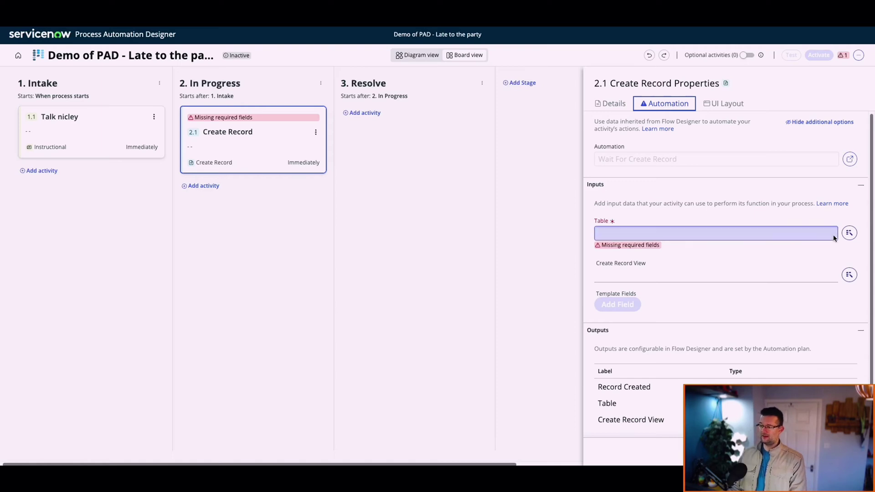
click(784, 234)
text(incident)
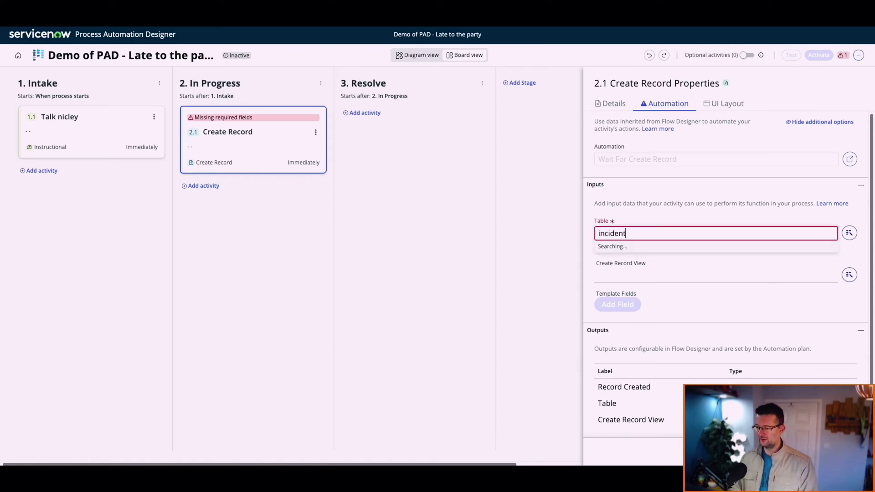
text(_ta)
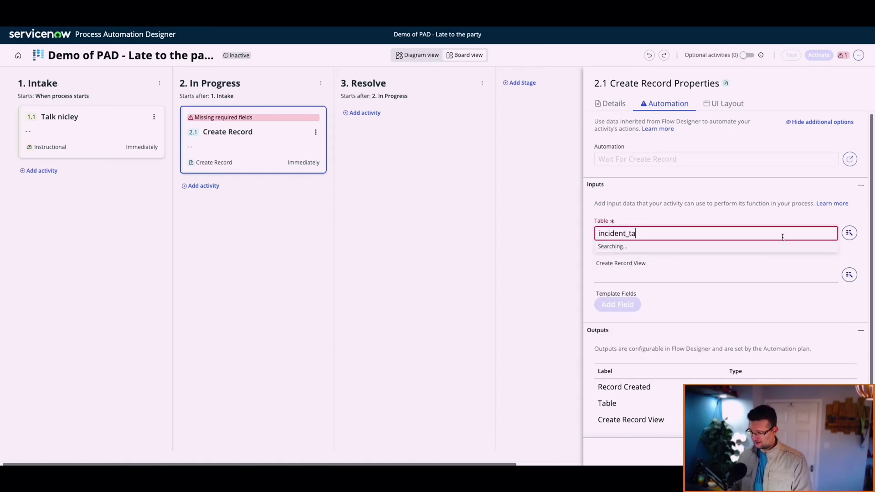
click(692, 273)
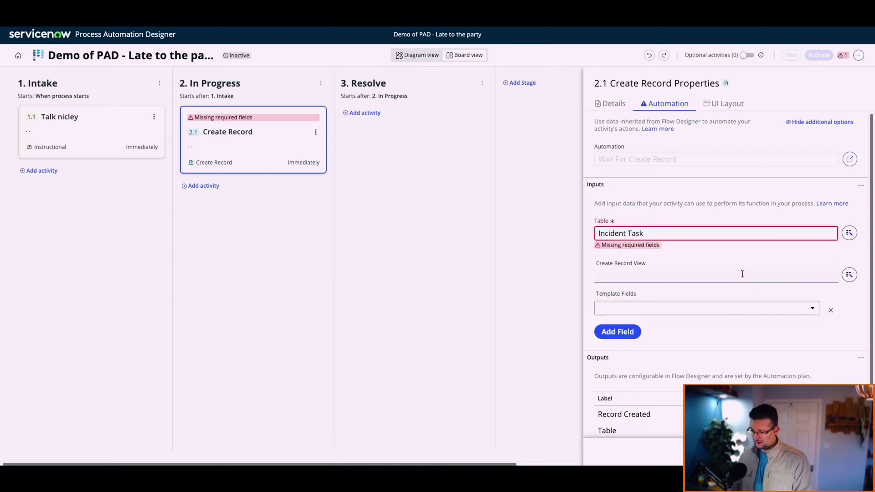
- Add an Assigned to template field mapped from the incident, then remove it
click(618, 332)
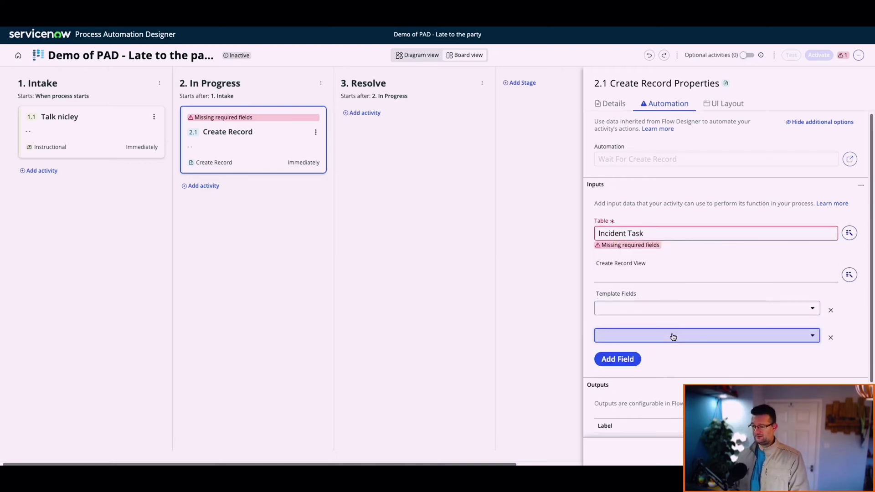
click(673, 336)
text(assi)
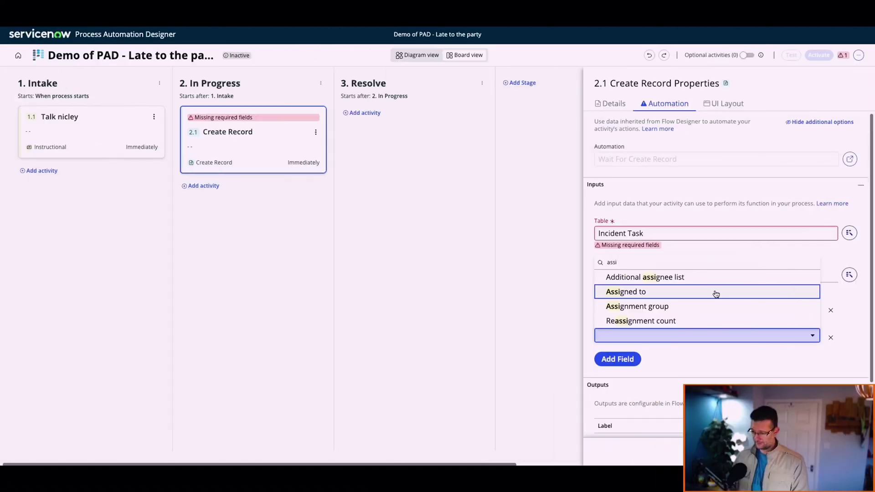
click(703, 296)
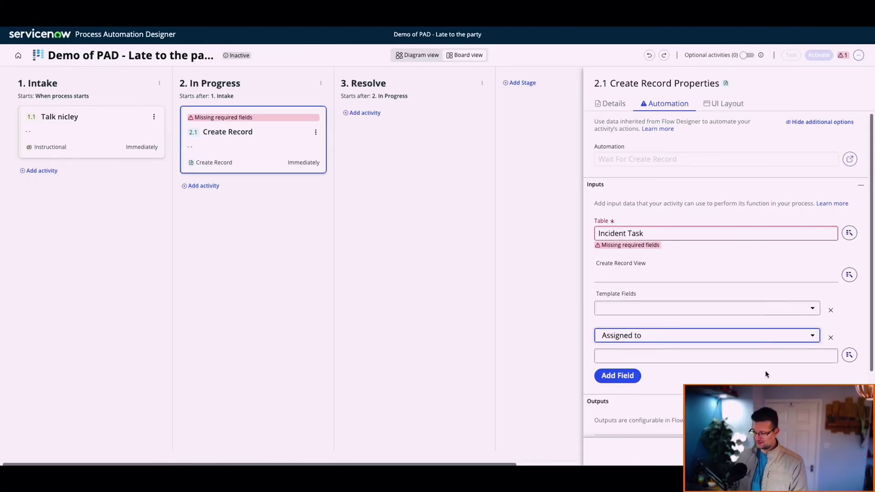
click(848, 355)
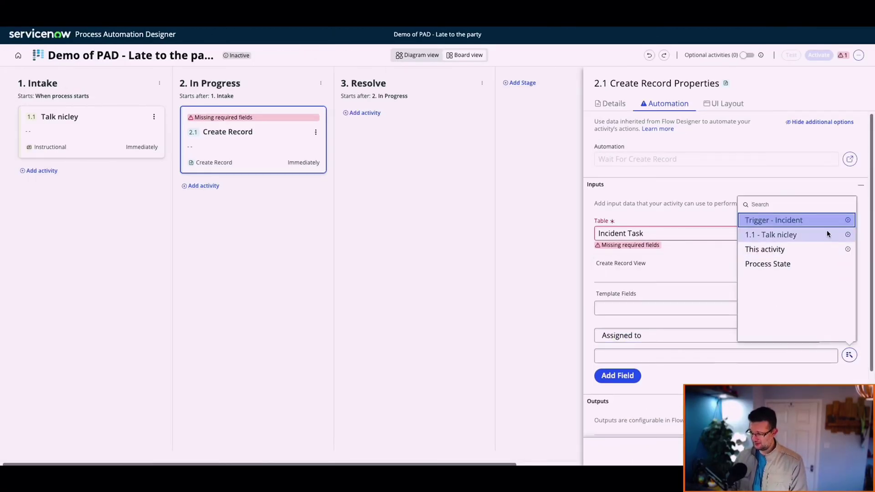
click(848, 221)
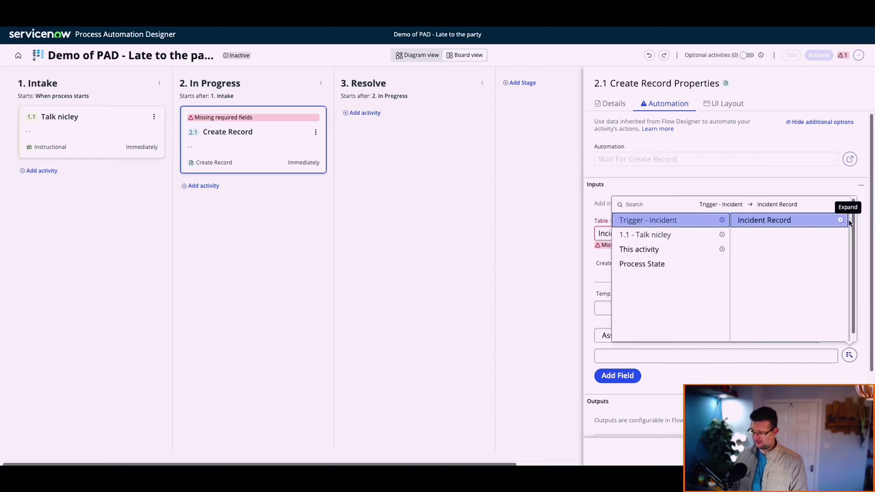
click(841, 220)
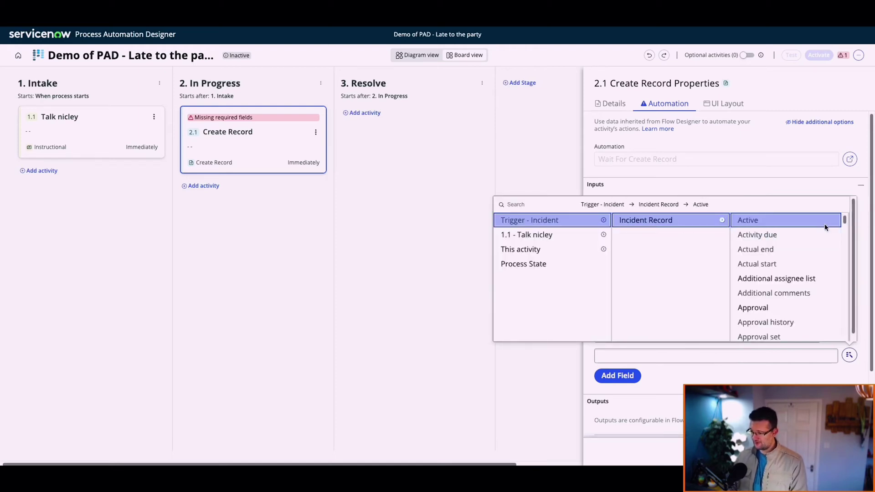
drag(844, 220, 845, 226)
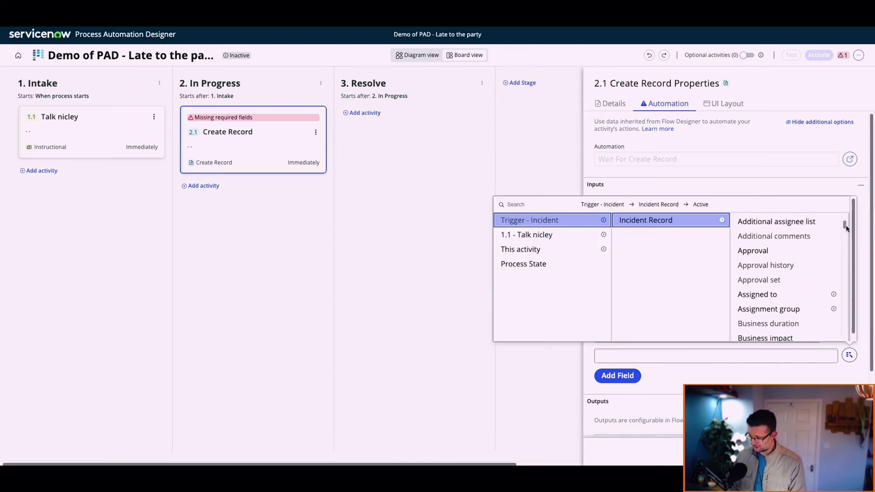
click(784, 294)
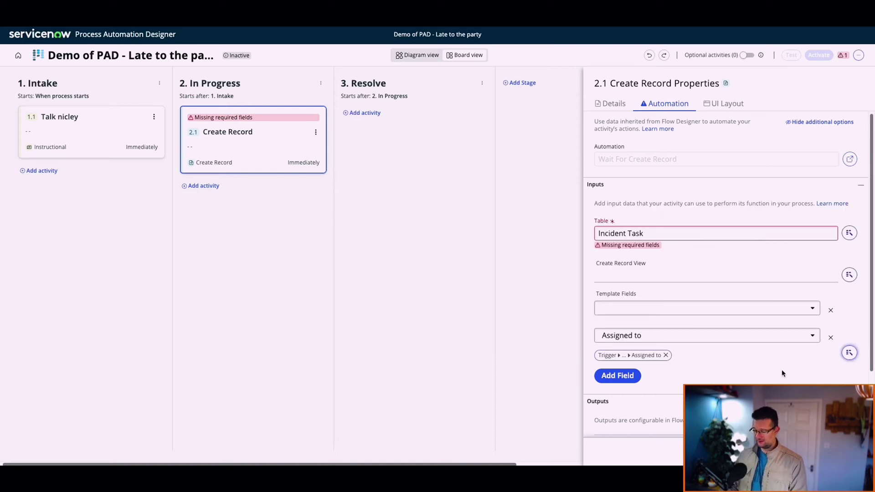
click(830, 337)
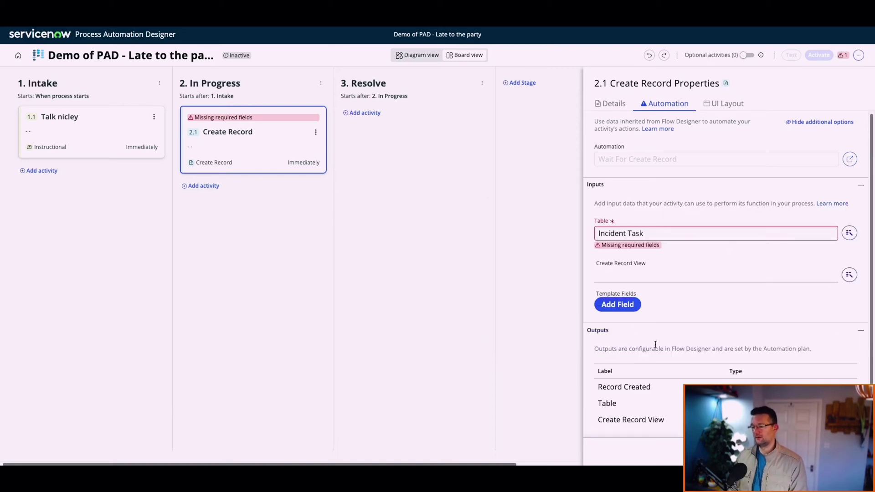
- Add an Assignment group template field set to App Engine Admins and close the panel
click(617, 305)
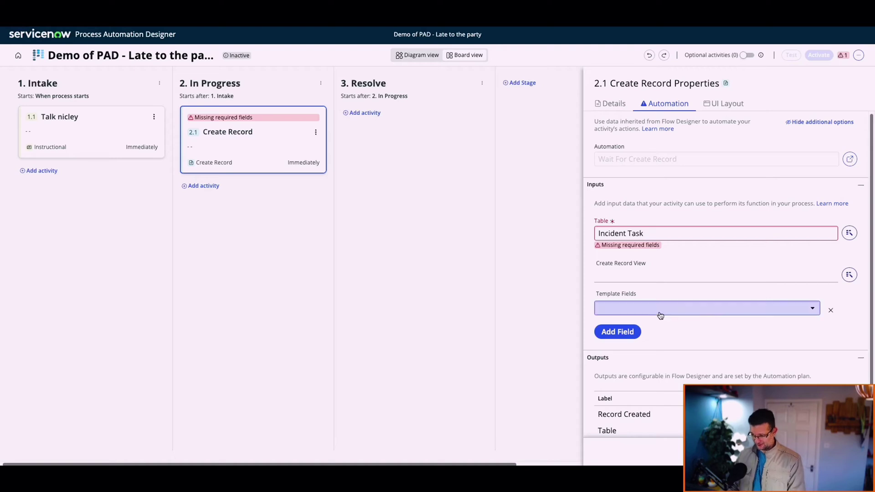
click(617, 331)
click(671, 337)
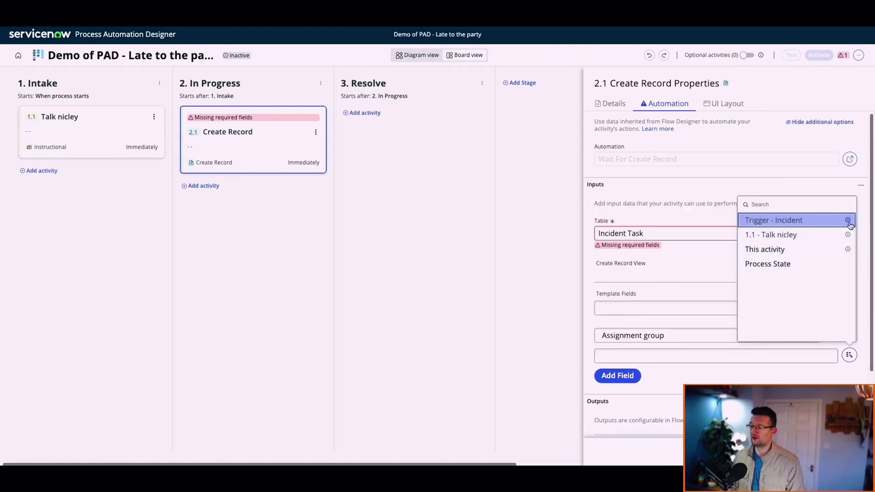
key(Escape)
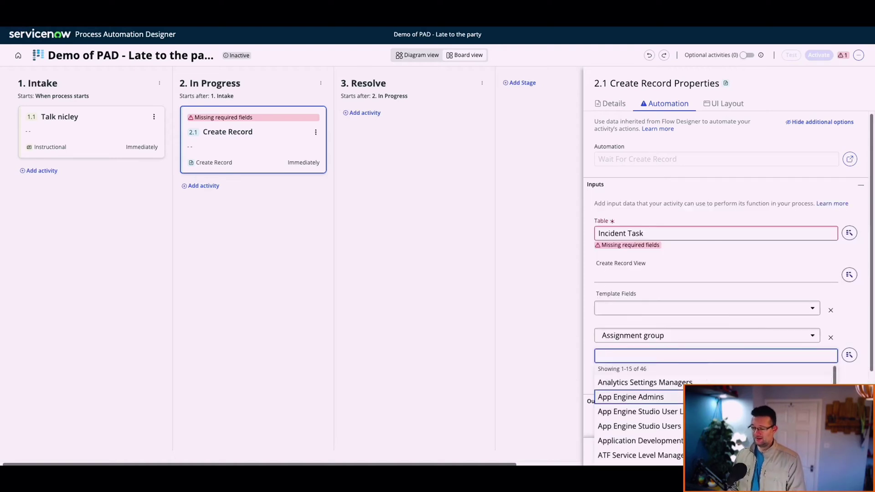
key(Return)
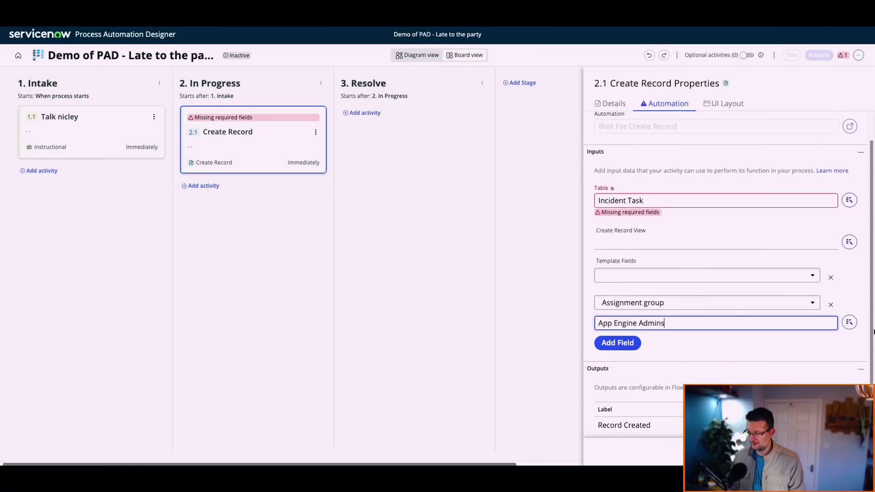
click(740, 248)
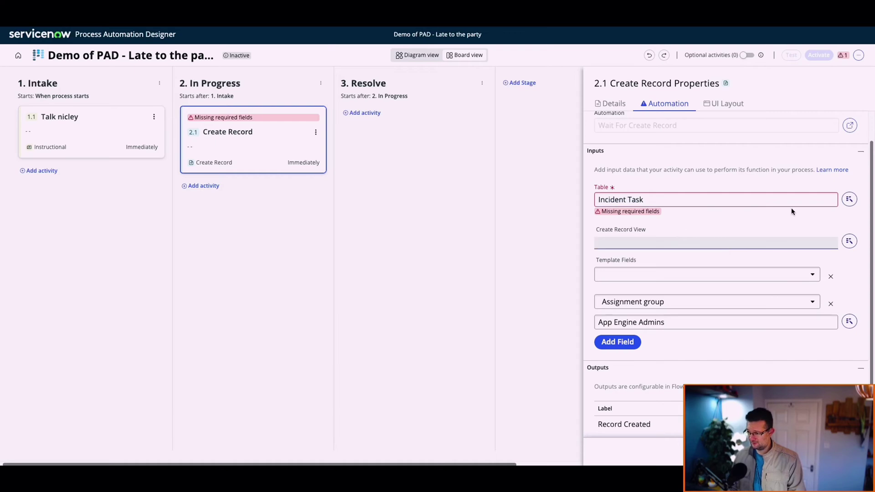
key(Escape)
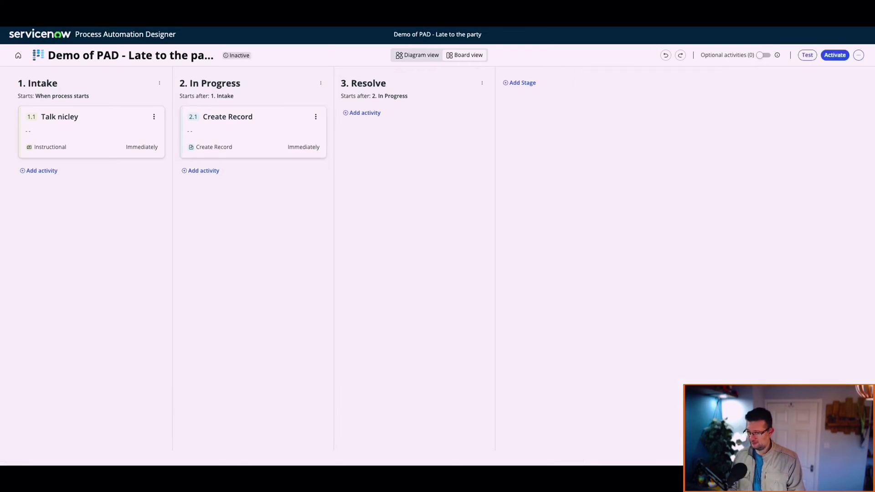
- Rename activity 2.1 from 'Create Record' to 'Create Incident task'
click(230, 141)
click(649, 104)
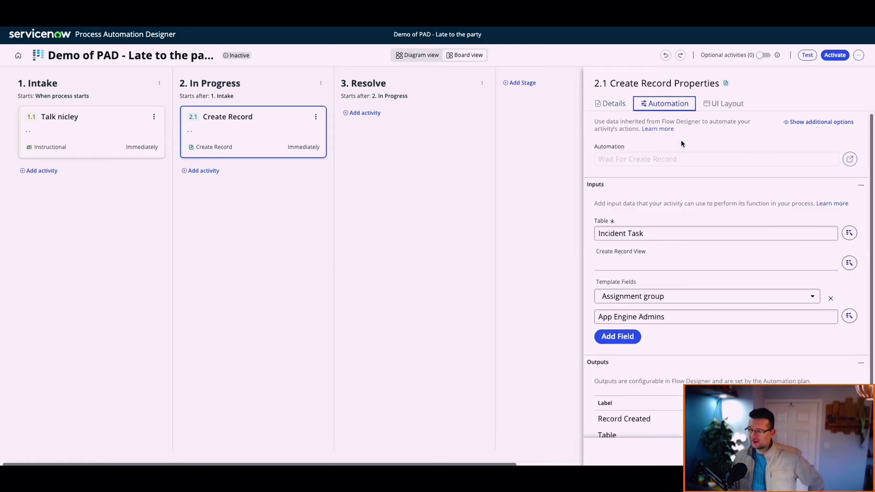
click(610, 103)
drag(647, 154, 624, 153)
text(Incident task)
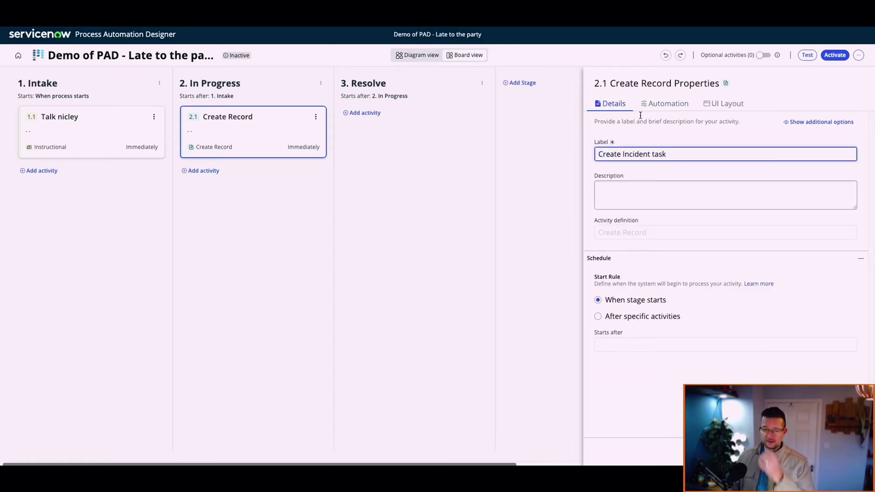
- Add a Short description template field mapped from the triggering incident's Short description
click(656, 104)
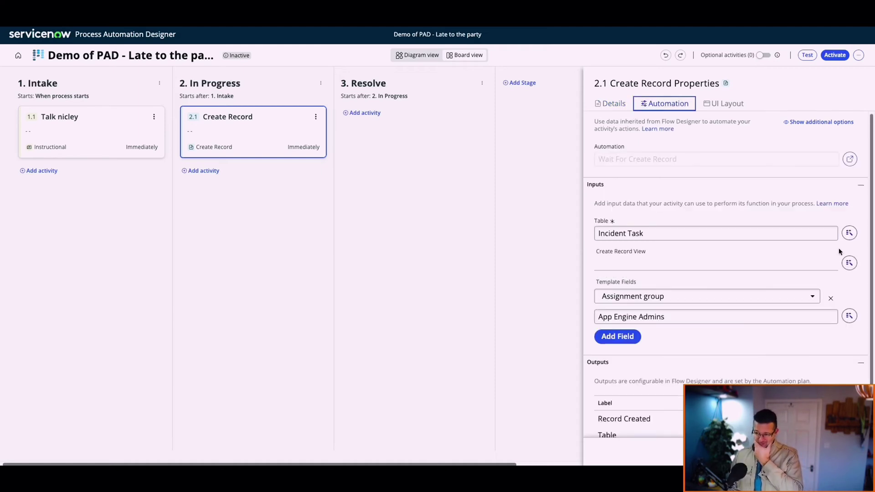
scroll(838, 250, down, 2)
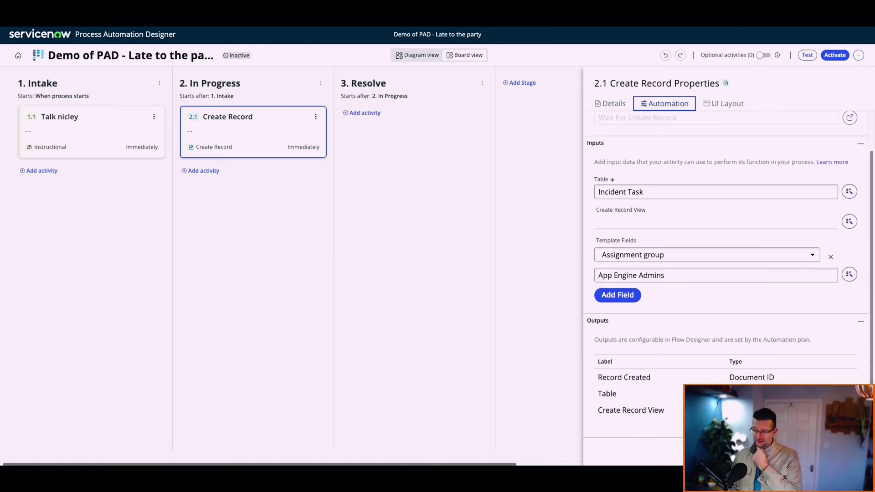
click(616, 297)
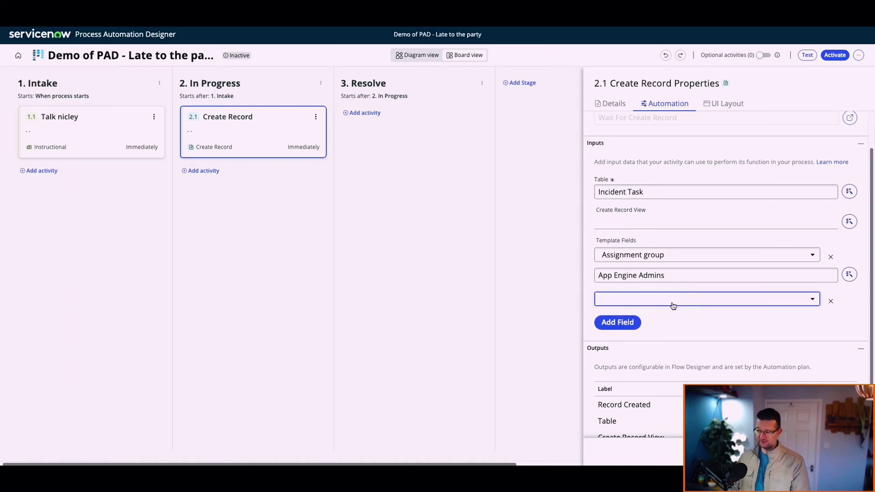
click(673, 303)
text(short)
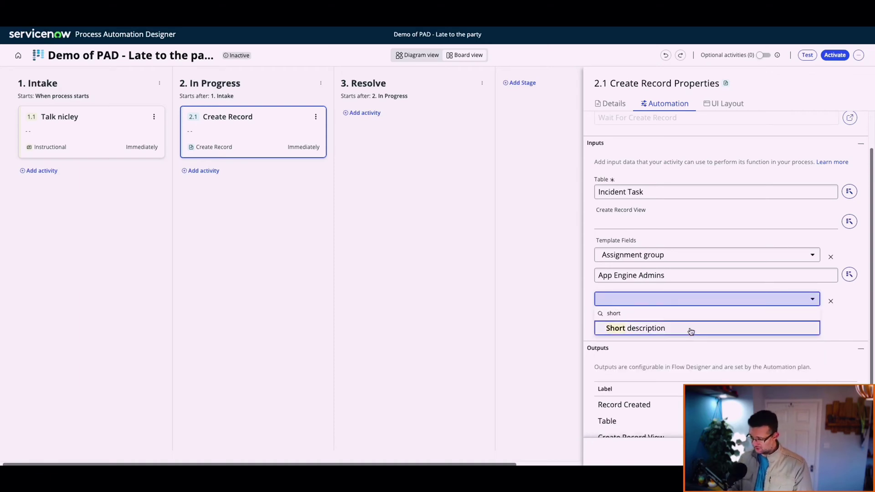
click(688, 328)
click(849, 328)
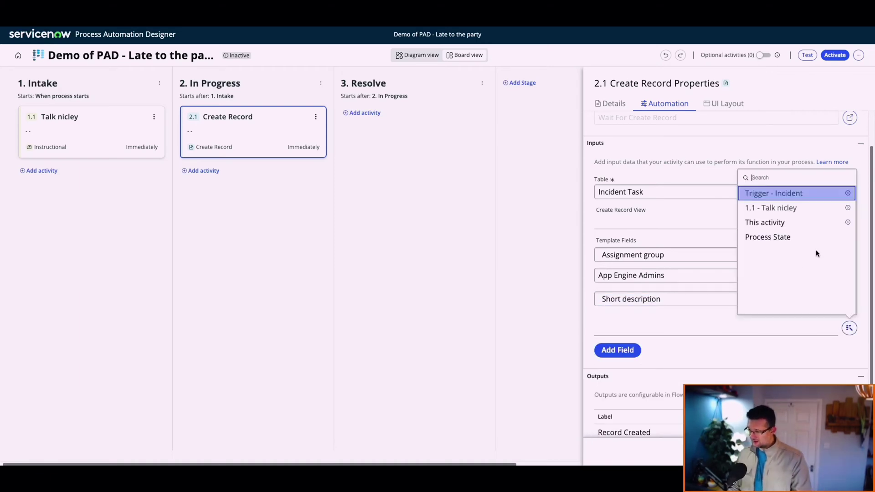
click(849, 193)
click(842, 194)
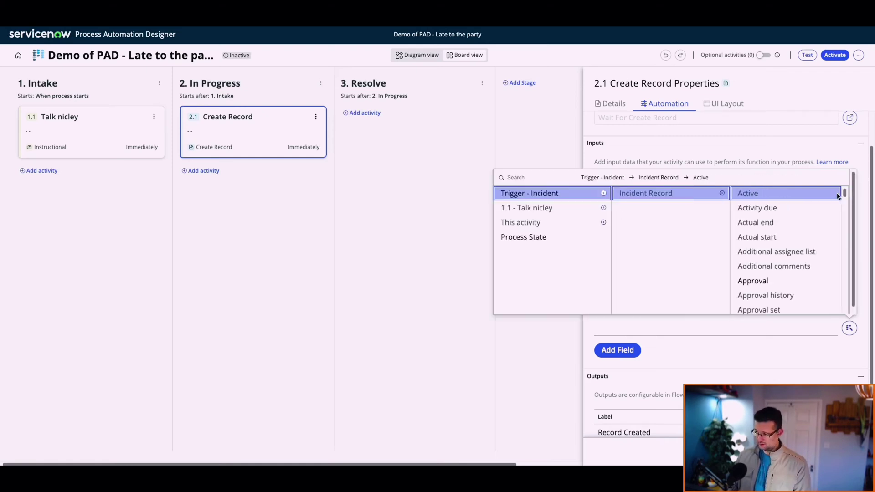
drag(844, 196, 844, 280)
click(804, 289)
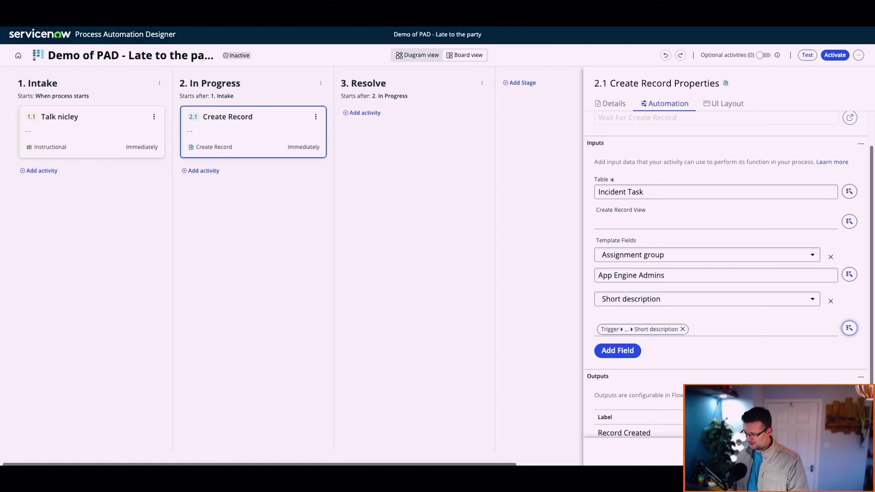
key(Escape)
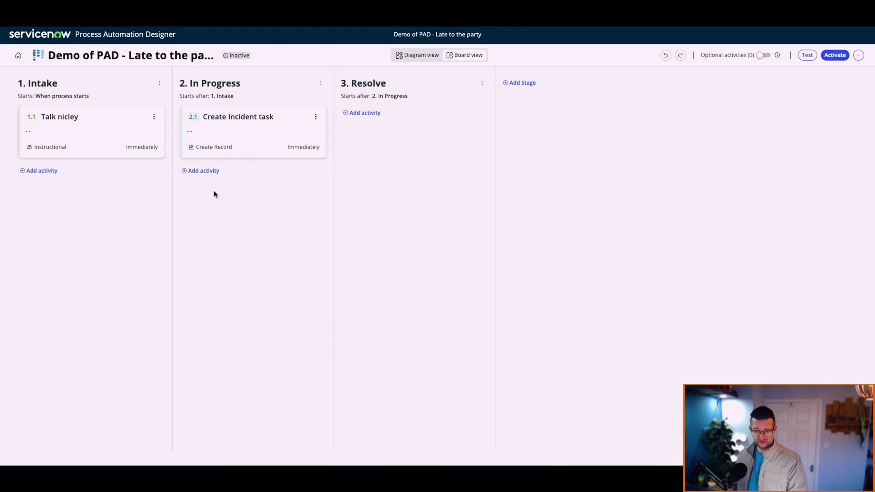
- Add a Wait For Condition activity to the Resolve stage
click(374, 113)
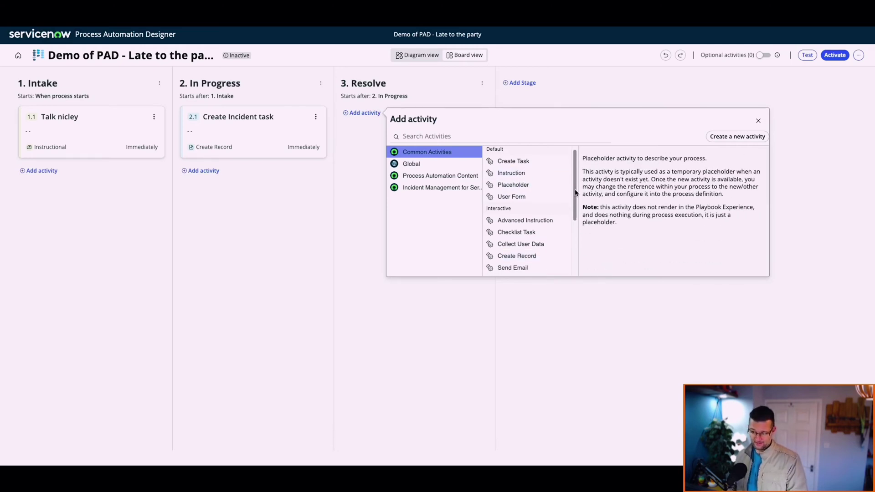
drag(572, 188, 577, 226)
click(524, 248)
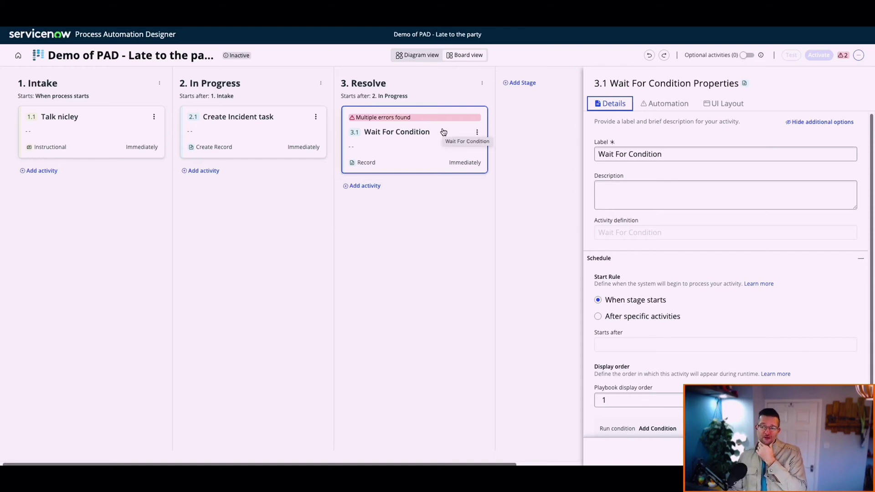
- Label it 'Wait For incident task to resolve' with start rule When stage starts
click(668, 153)
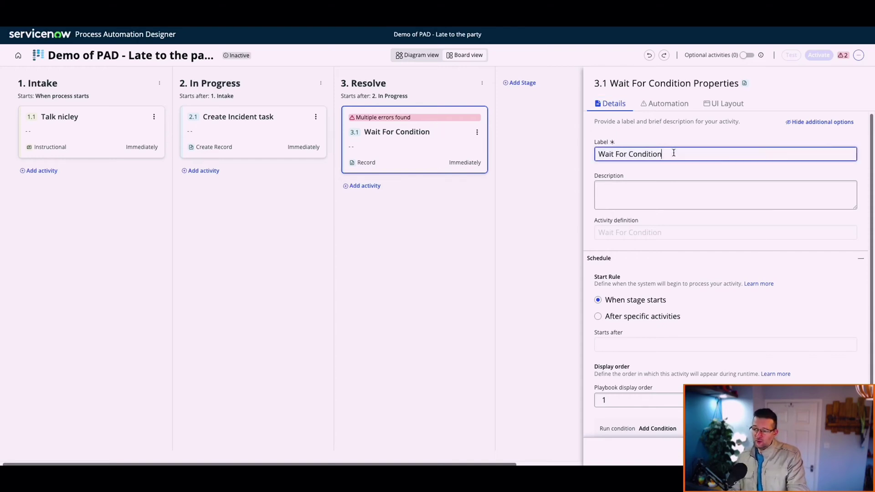
drag(670, 153, 618, 147)
key(Right)
key(ctrl+BackSpace)
text(inciden)
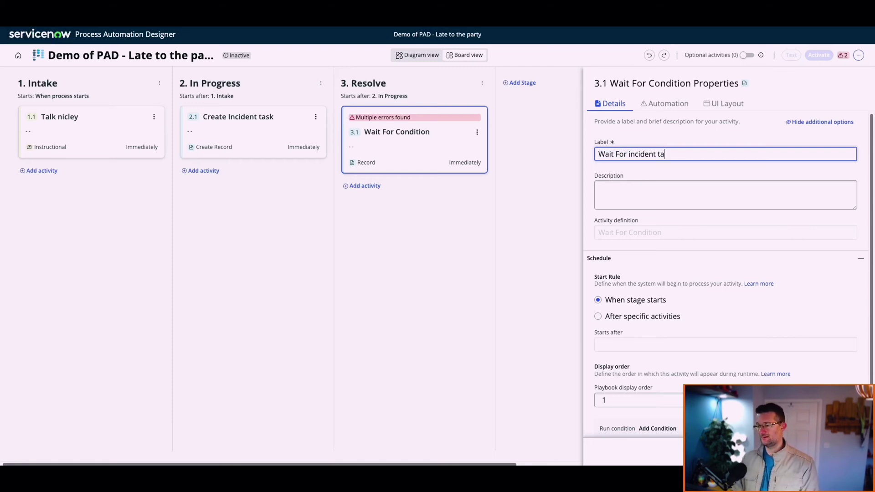
text(t task to resolve)
click(598, 316)
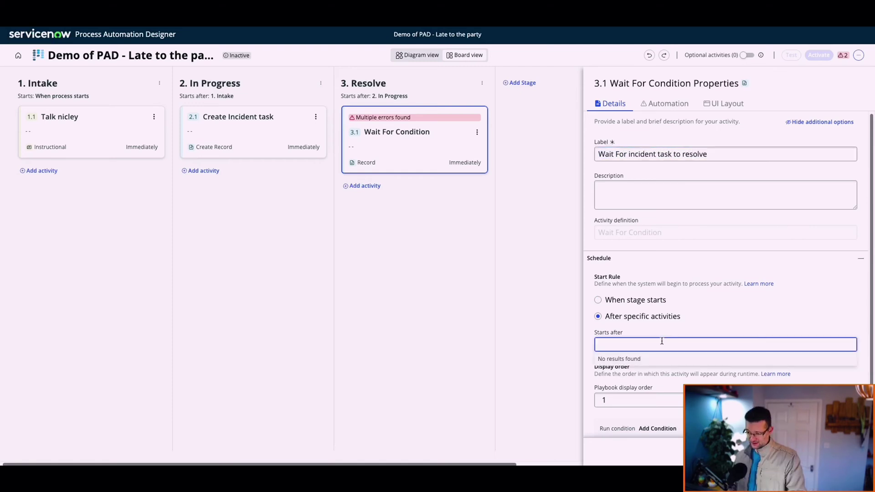
click(597, 300)
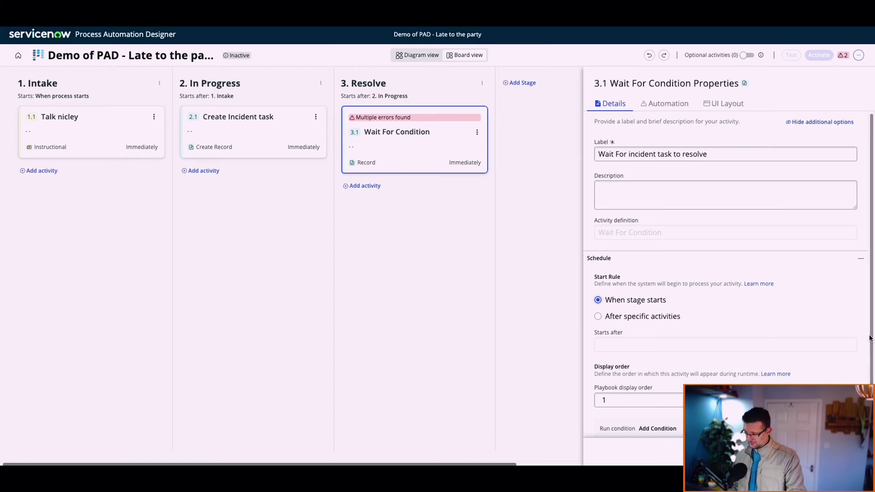
scroll(680, 123, down, 1)
scroll(679, 122, up, 1)
- Set the wait activity's Record to 2.1's Incident Task Record output
click(668, 104)
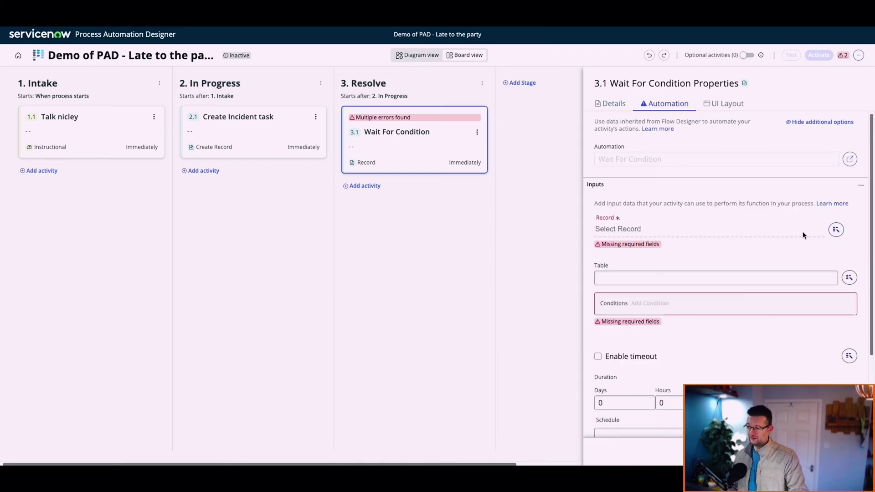
click(837, 230)
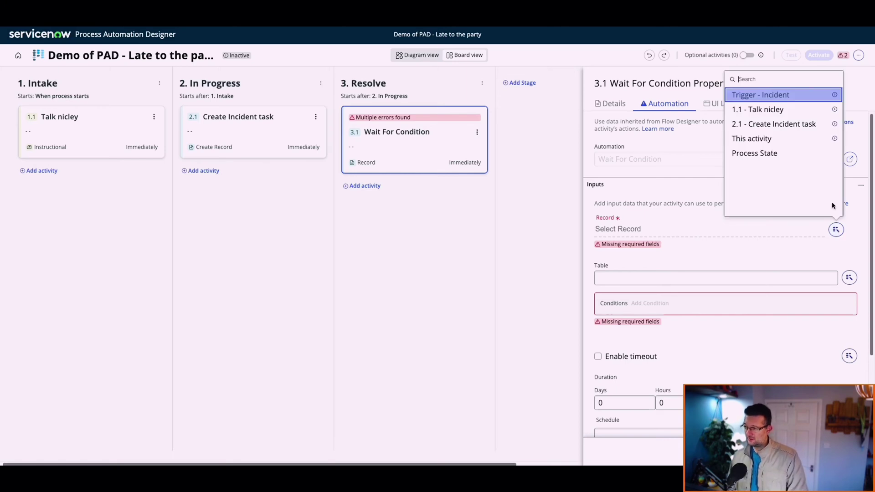
click(767, 253)
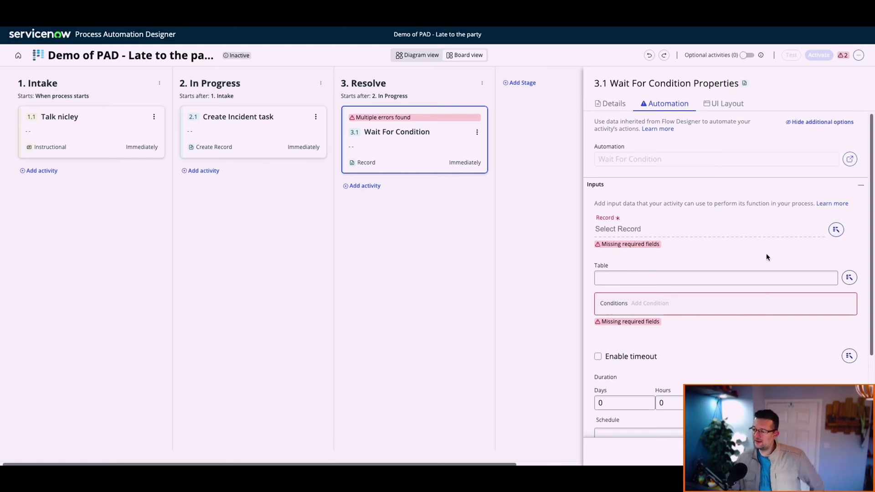
click(835, 231)
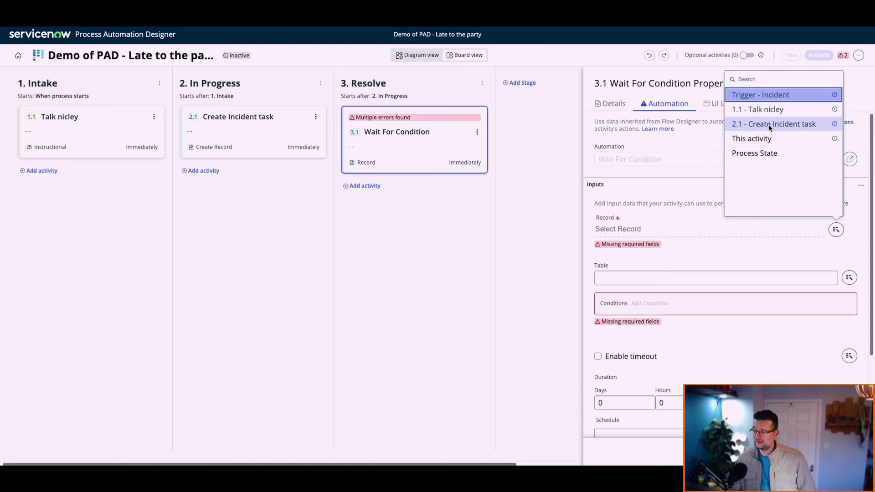
click(834, 124)
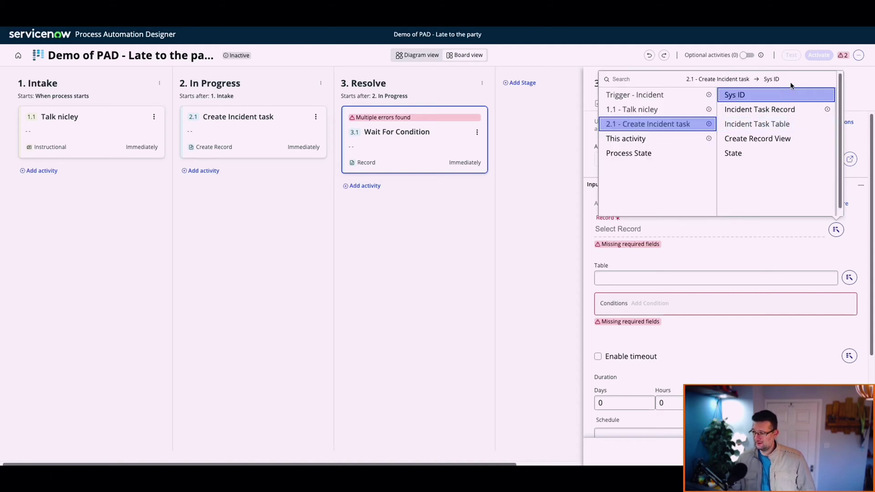
click(781, 112)
- Add the wait condition State is Closed Complete
click(649, 303)
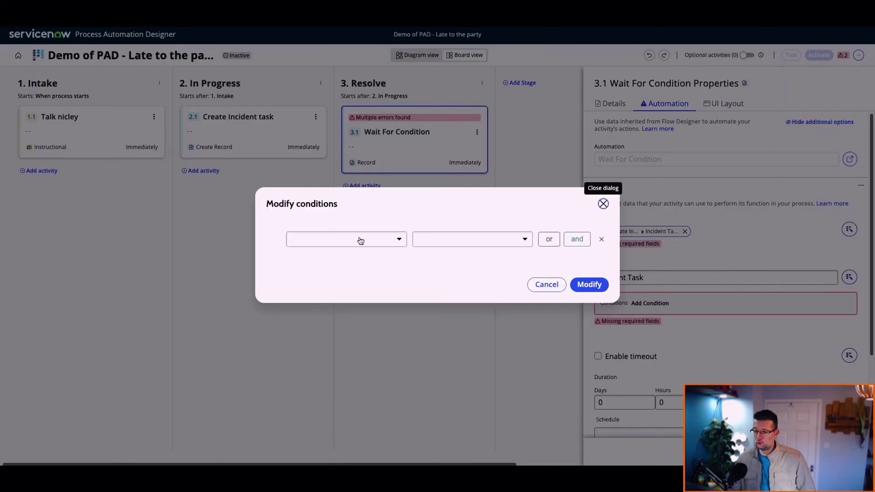
click(360, 240)
text(state)
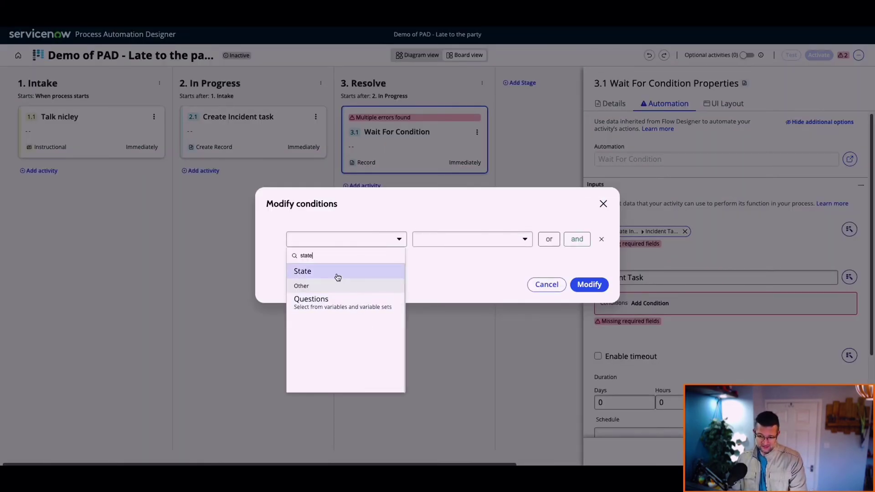
click(337, 274)
click(438, 240)
click(483, 241)
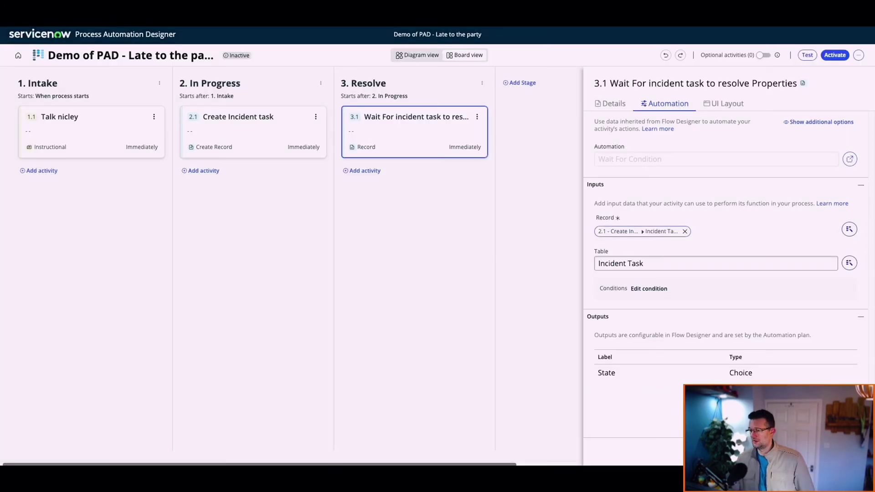
click(580, 264)
- Add a Resolve instruction activity labelled 'Communicate res with Caller'
click(364, 171)
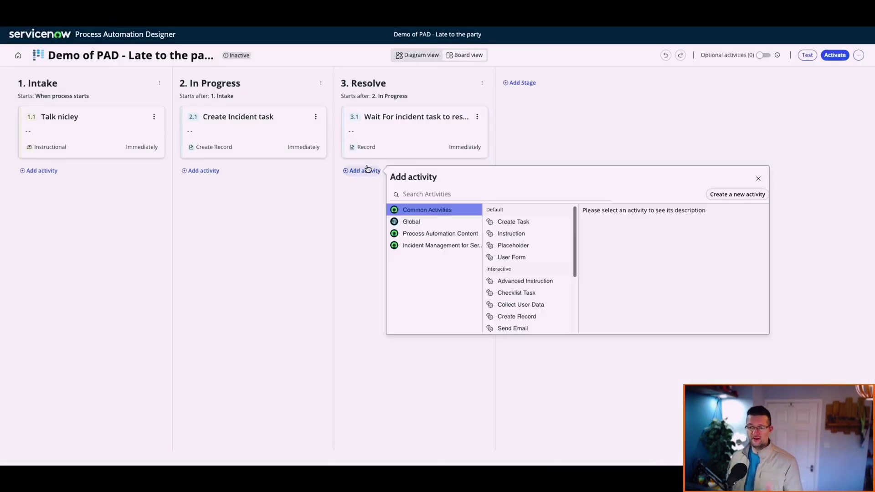
click(518, 239)
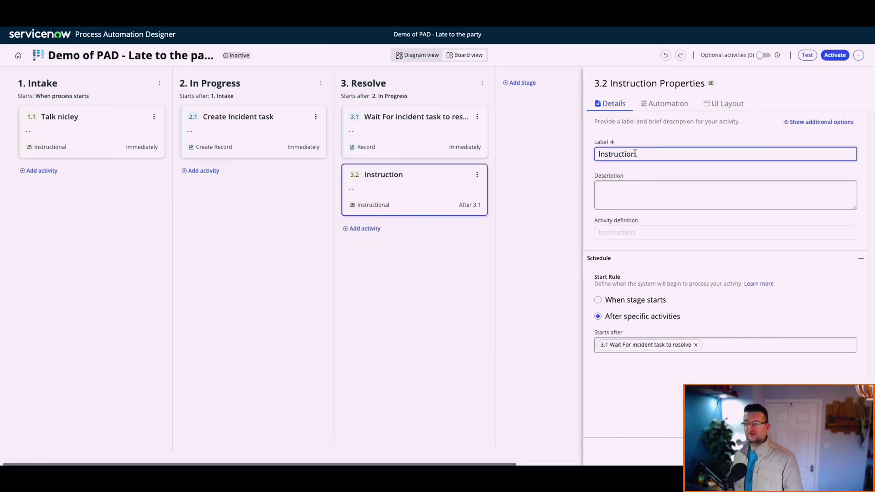
double_click(634, 153)
text(REsolve)
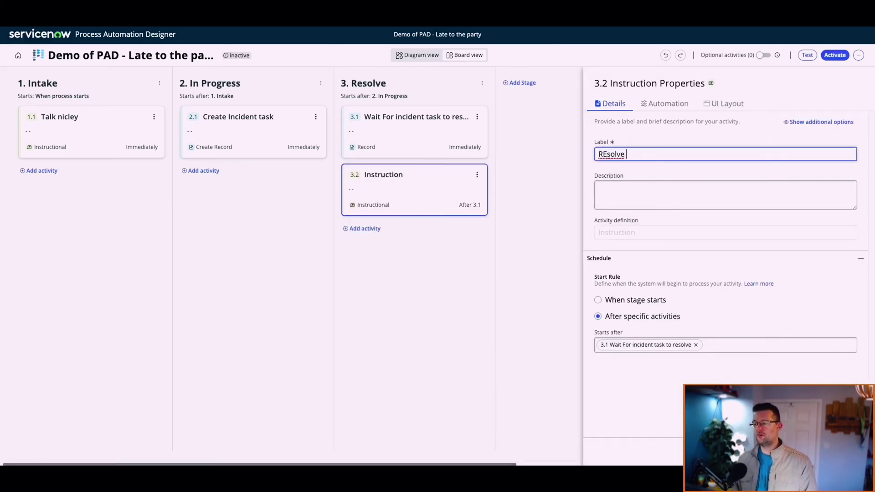
key(BackSpace)
key(BackSpace)
key(BackSpace)
key(BackSpace)
key(BackSpace)
text(Communitate re)
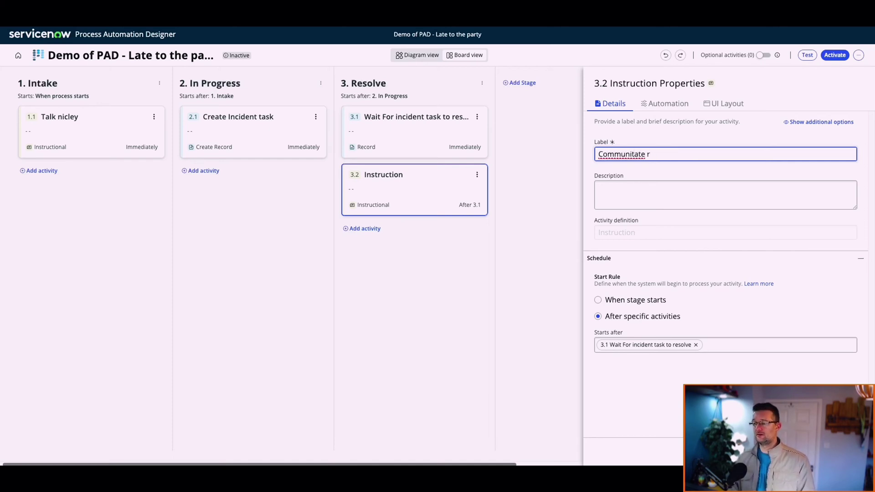
key(BackSpace)
key(BackSpace)
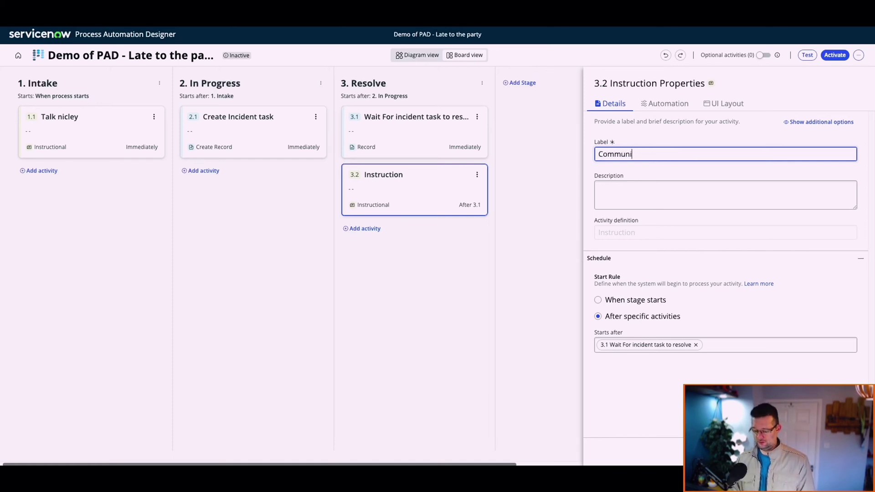
text(cate res with Caller)
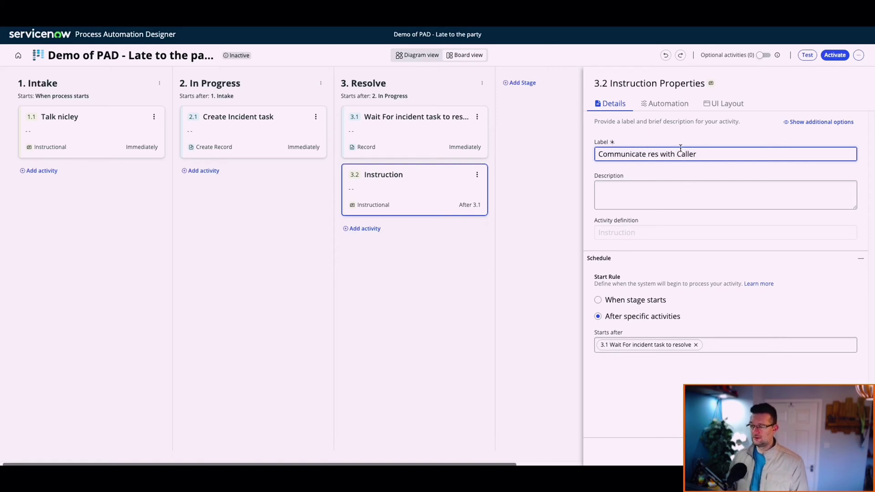
- Replace its message with 'Write the comms like your writing to you…' about writing to your gran
click(675, 106)
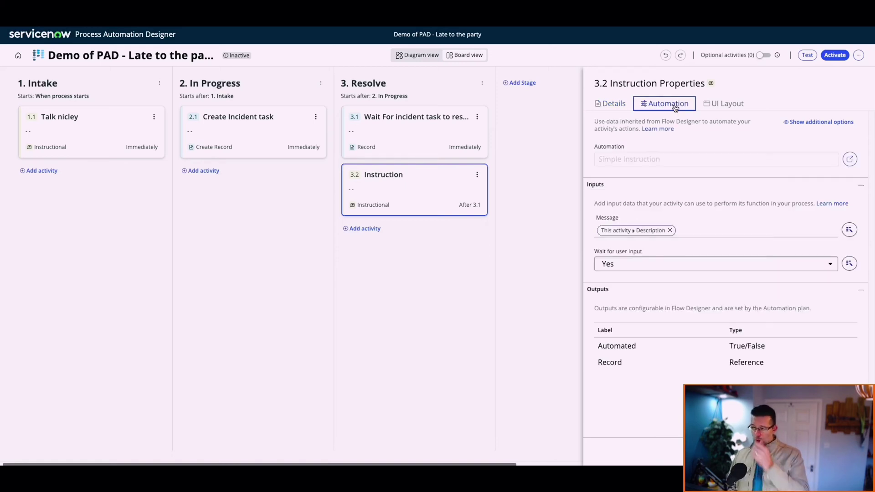
click(669, 230)
click(653, 232)
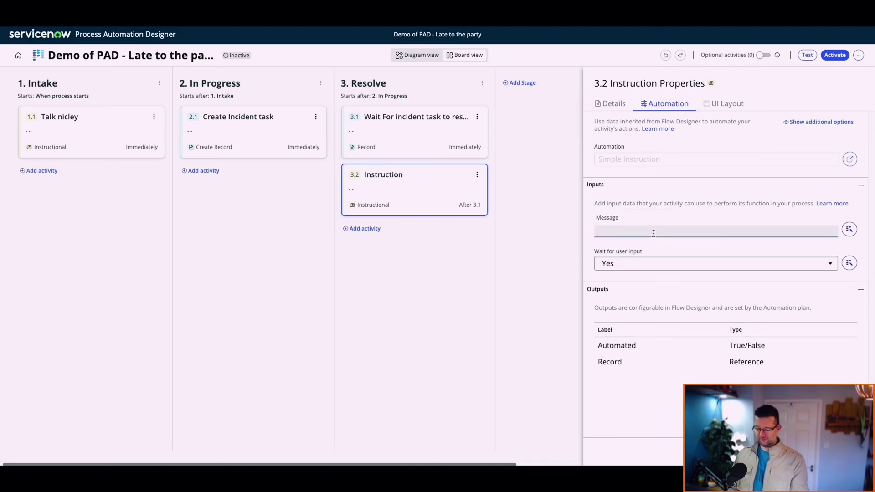
text(C)
key(BackSpace)
text(Makre)
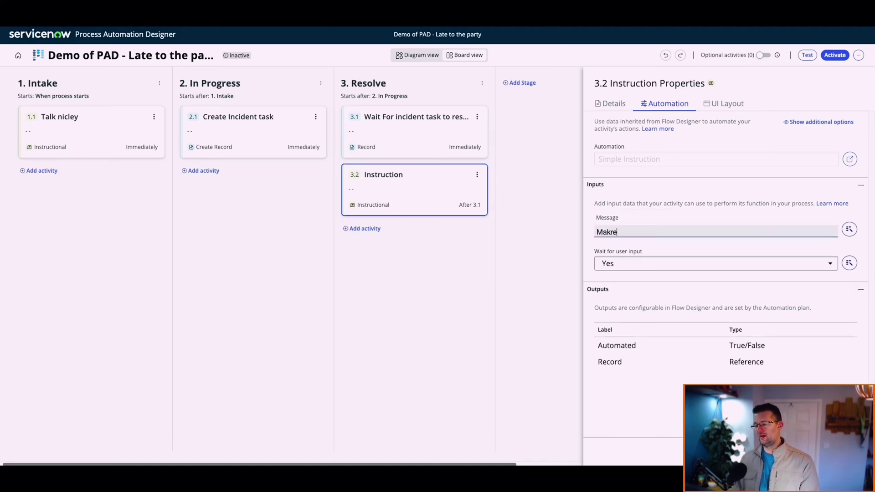
key(BackSpace)
key(BackSpace)
text(e the comms )
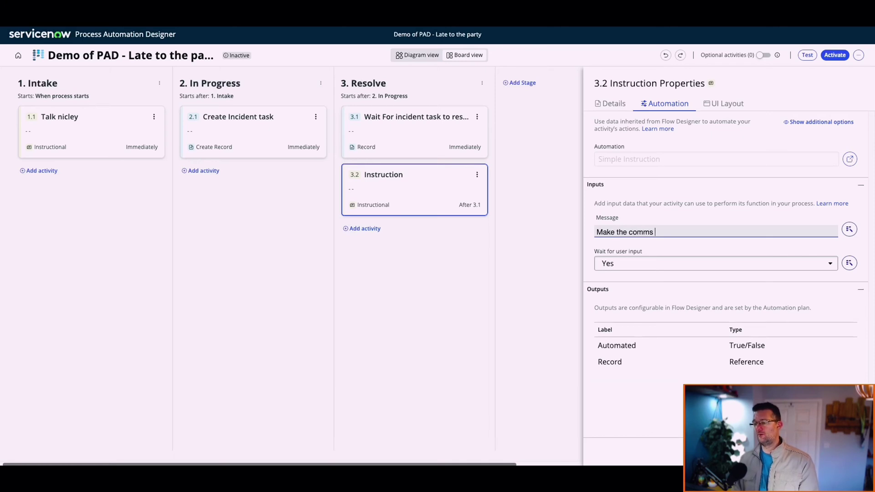
text(nice)
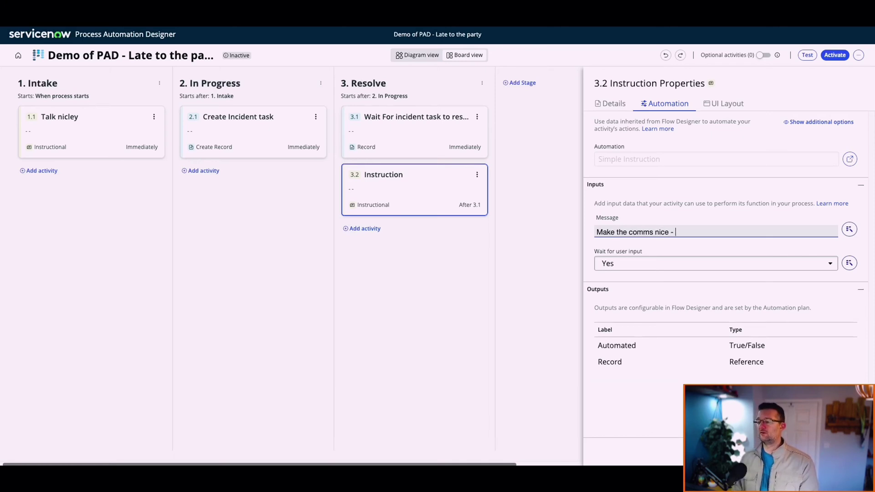
text( - write)
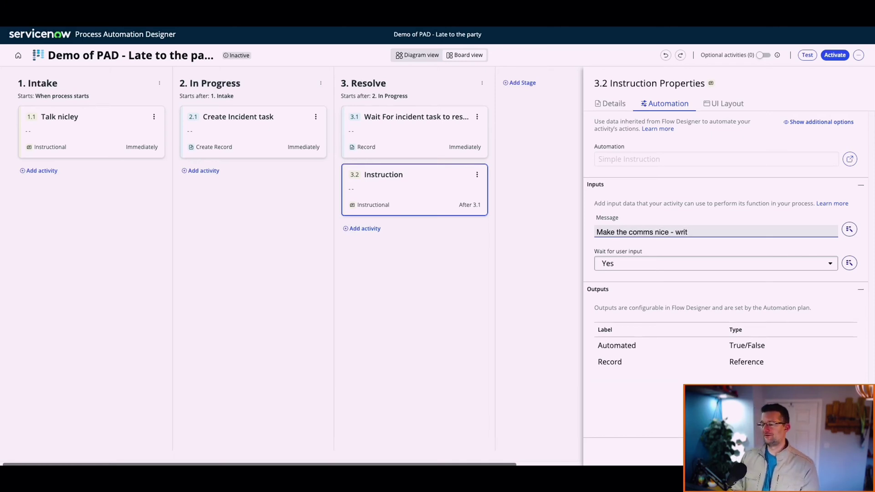
key(BackSpace)
key(BackSpace)
key(BackSpace)
key(BackSpace)
key(BackSpace)
key(BackSpace)
key(BackSpace)
key(BackSpace)
key(BackSpace)
key(BackSpace)
key(BackSpace)
key(BackSpace)
key(BackSpace)
key(BackSpace)
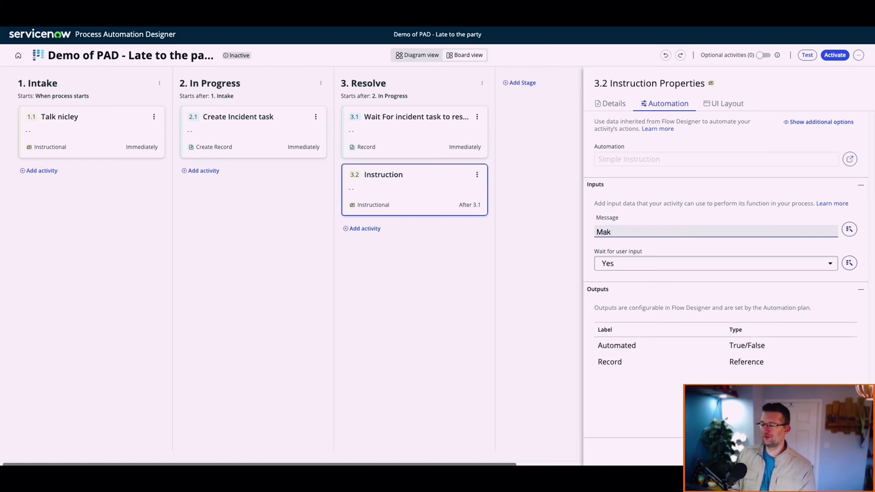
text(Write the comms like your writ)
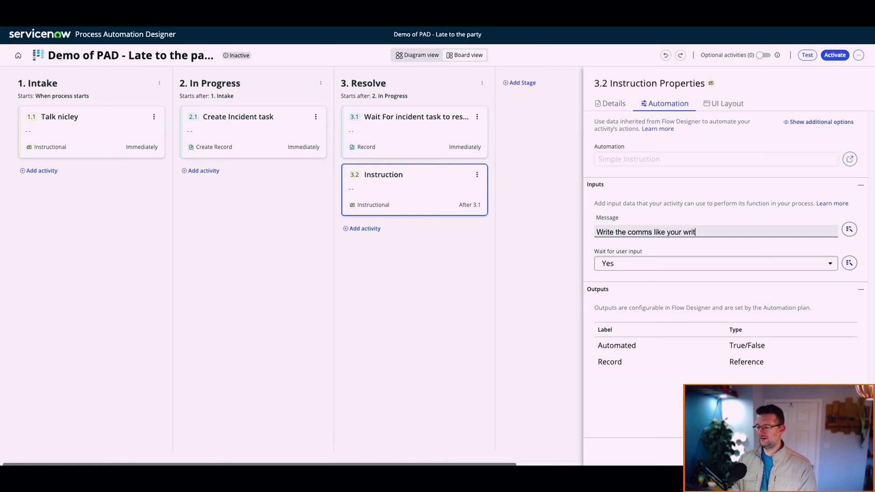
text(ing to your gran.)
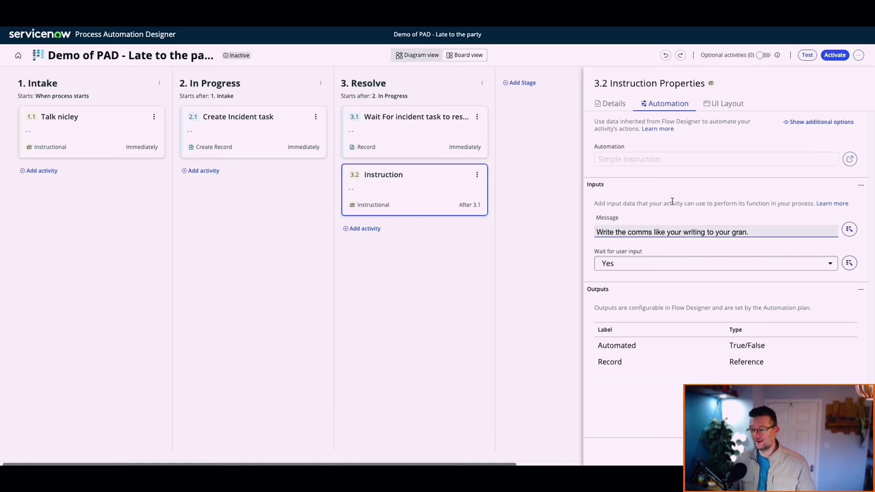
key(Escape)
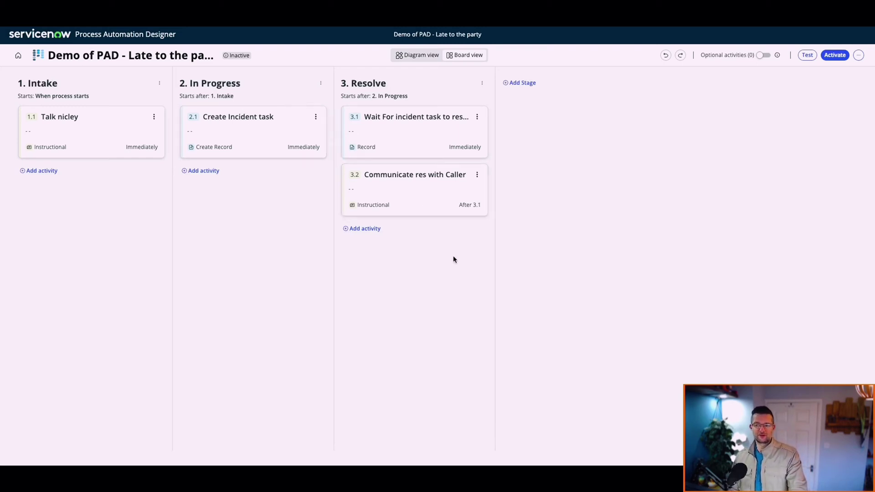
- Activate the 'Demo of PAD - Late to the party' playbook and view it as a flow diagram
click(834, 55)
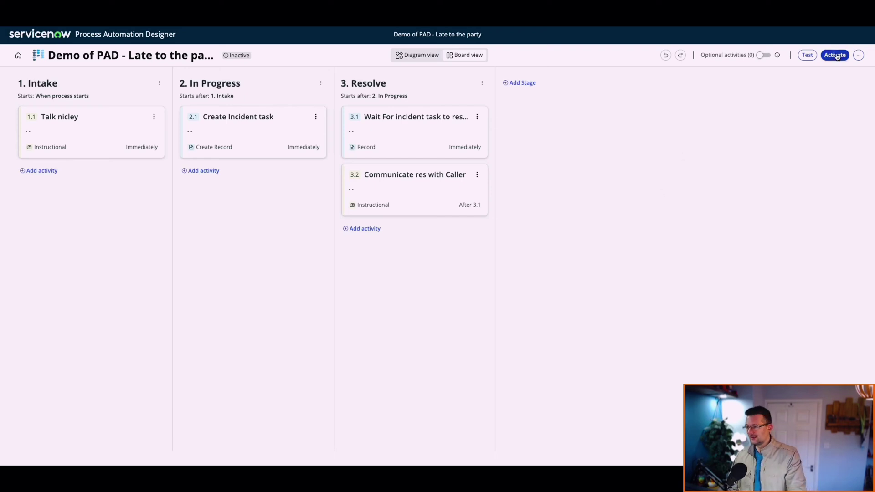
click(417, 56)
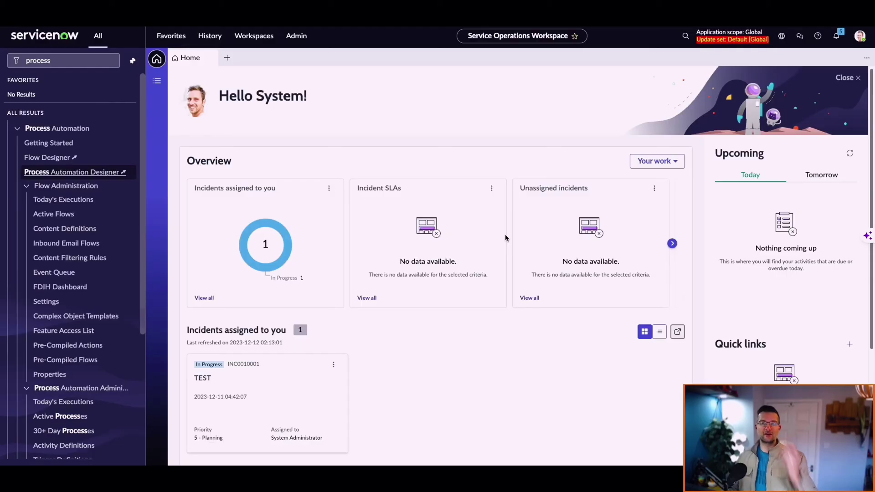
- Start a new incident with the short description 'Test for PAD'
click(229, 60)
click(276, 88)
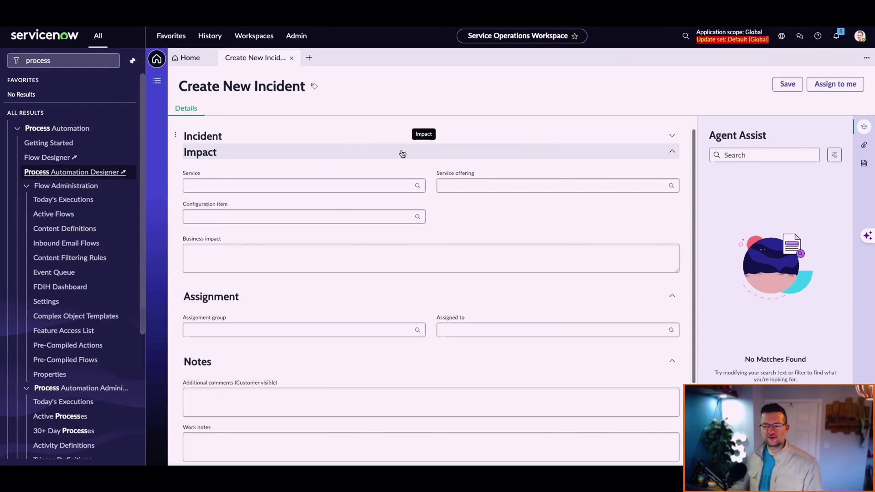
click(344, 139)
click(242, 175)
click(242, 174)
text(Test)
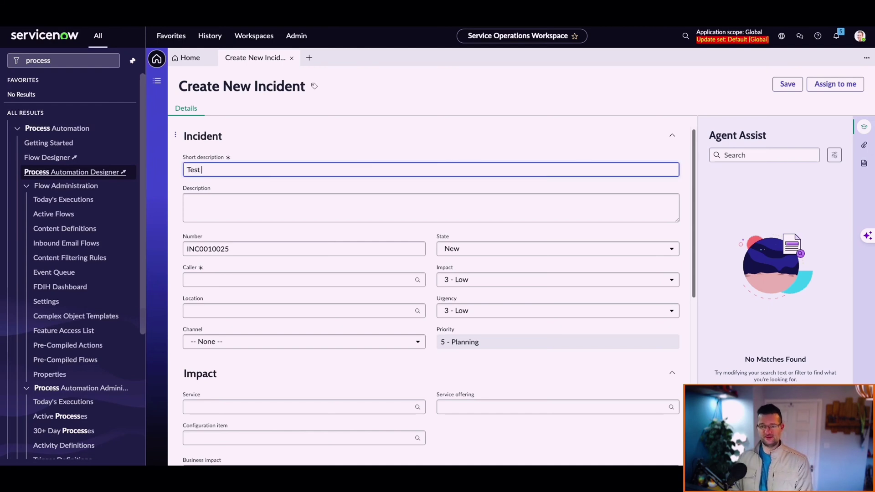
text( for PAD)
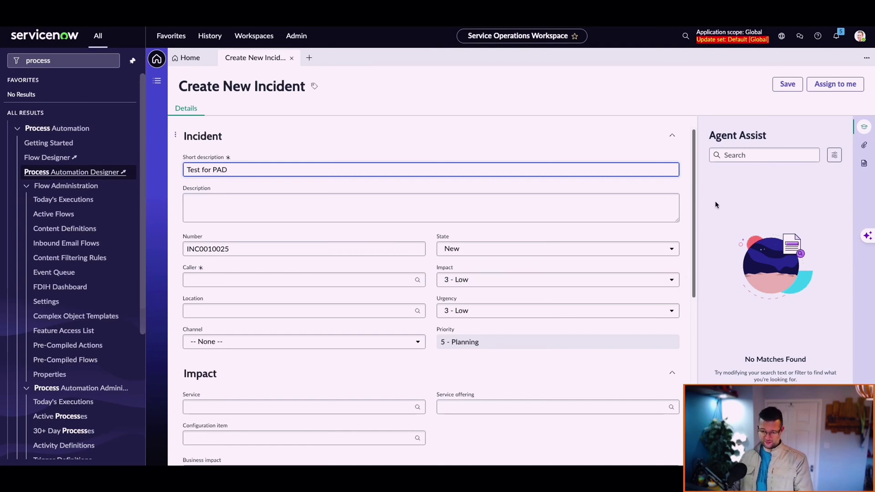
- Choose a caller for the incident, the mandatory field the save attempt flagged as missing
scroll(689, 288, down, 3)
scroll(689, 292, down, 3)
click(367, 332)
click(364, 340)
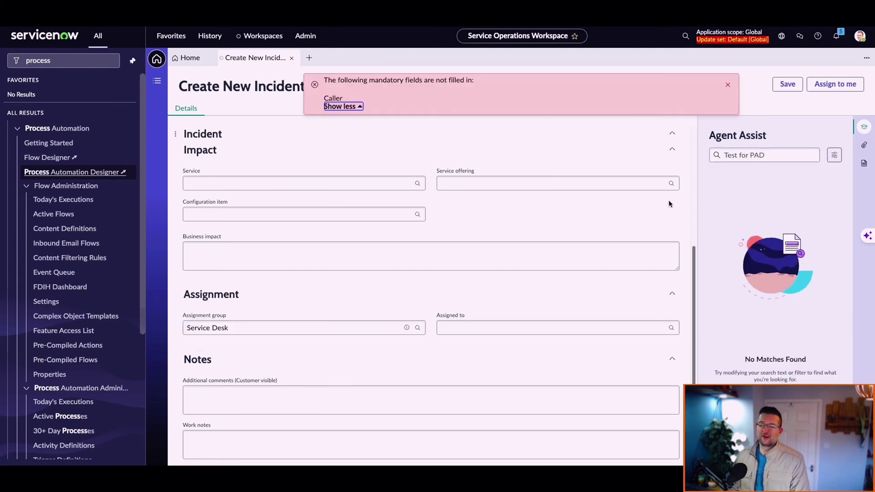
scroll(686, 203, up, 5)
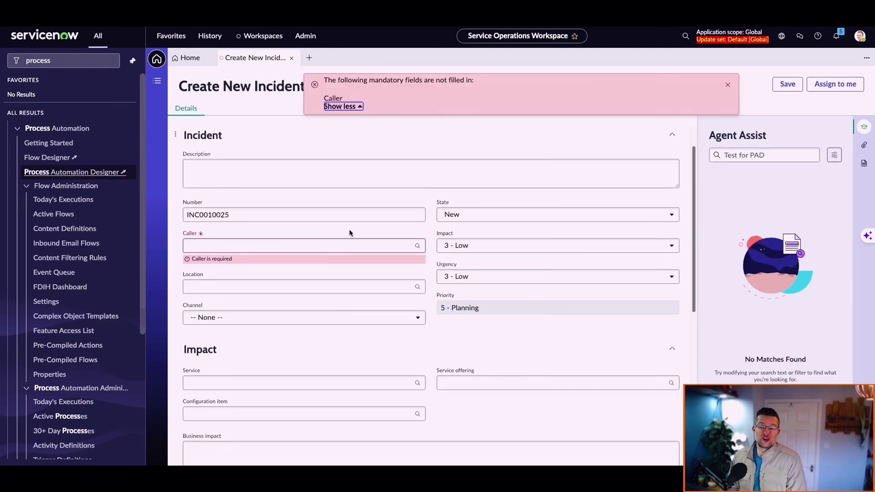
click(322, 243)
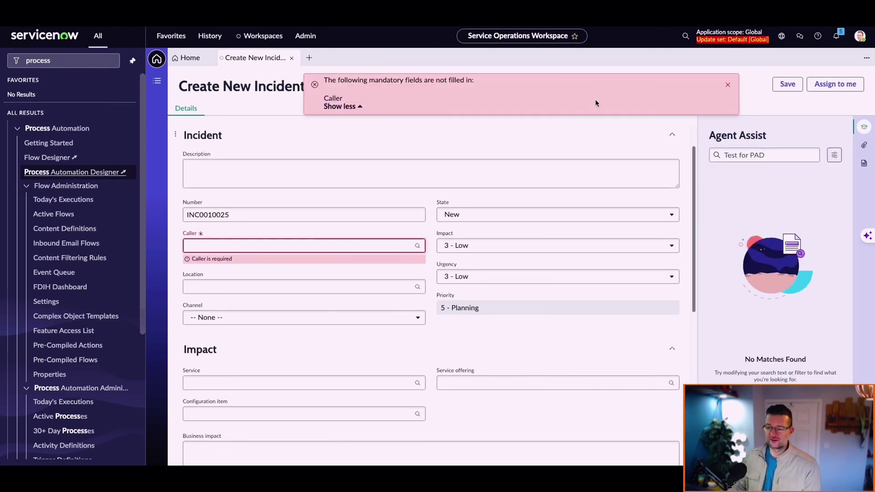
click(727, 85)
click(311, 247)
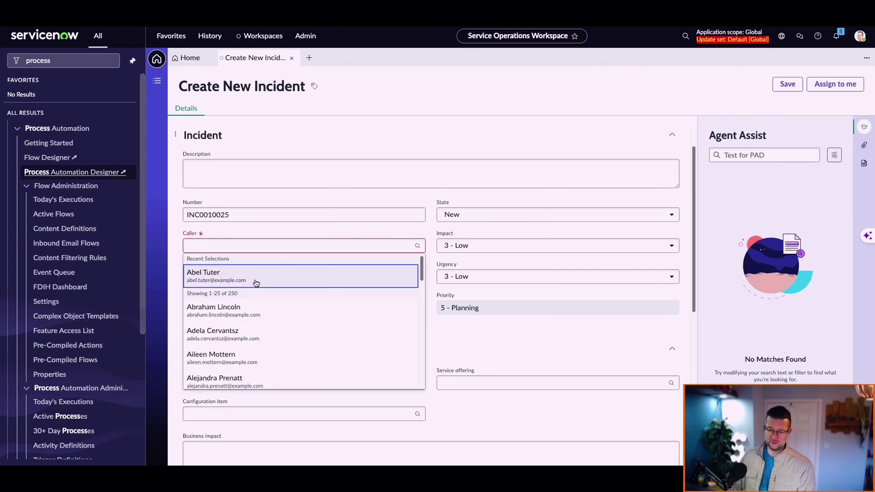
click(254, 276)
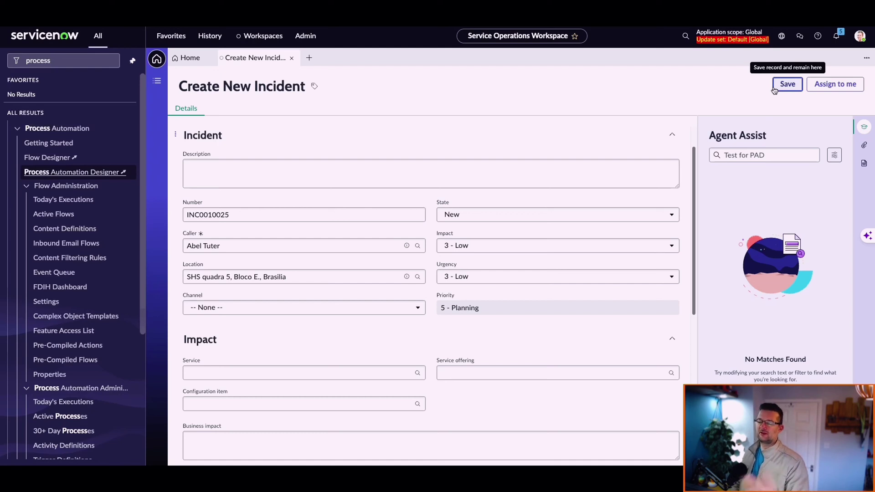
- Save incident INC0010025 'Test for PAD', then open Related Items via the navigator filter
click(773, 86)
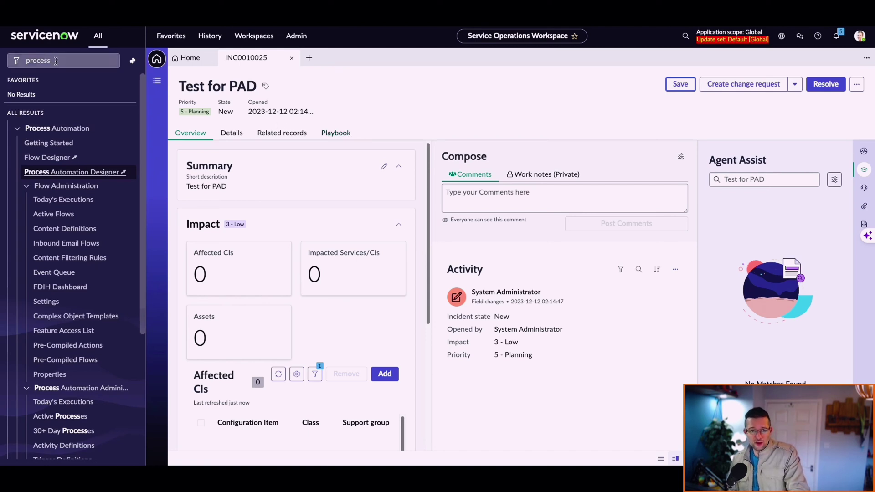
drag(56, 60, 4, 49)
text(related items)
click(55, 227)
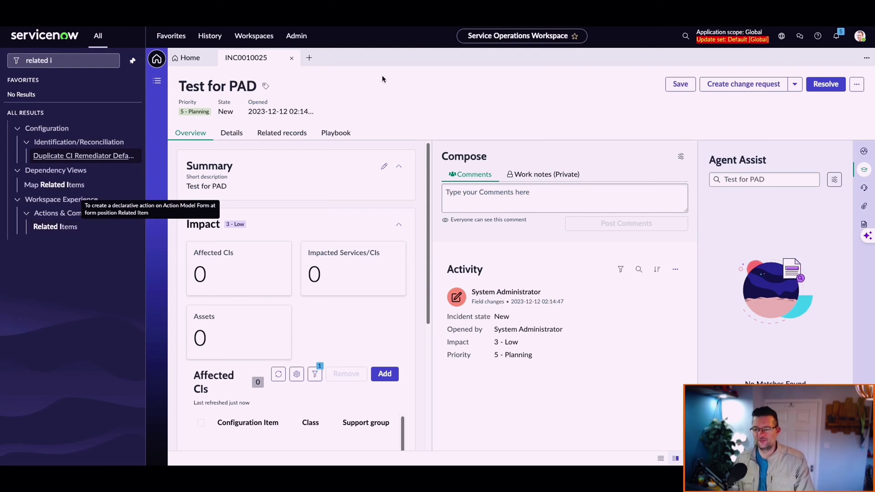
- Open the incident's playbook and mark the Talk nicley task complete
click(347, 136)
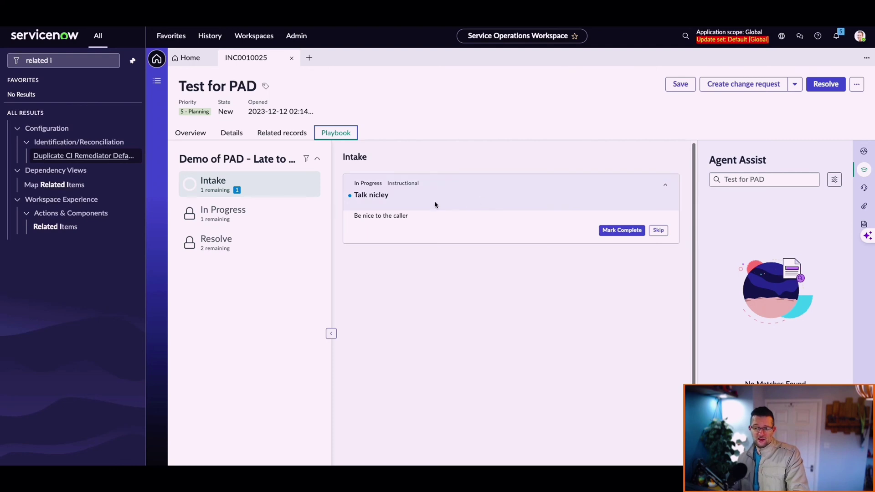
click(623, 231)
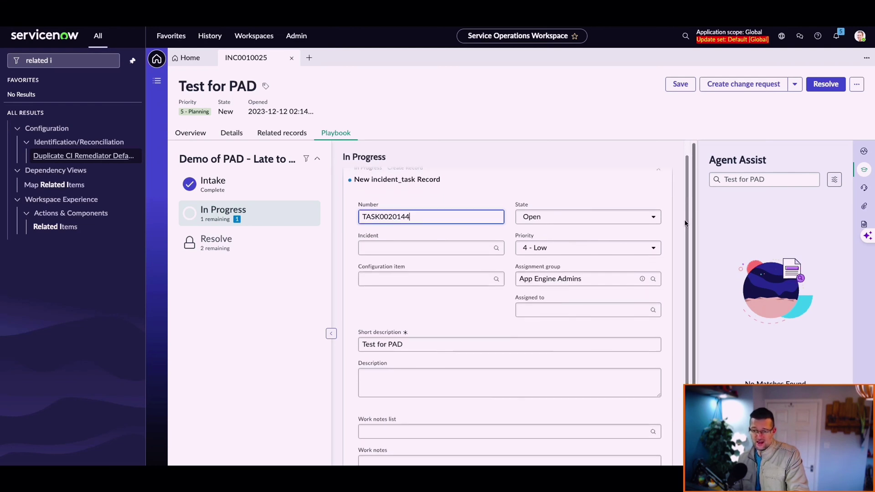
scroll(685, 200, down, 2)
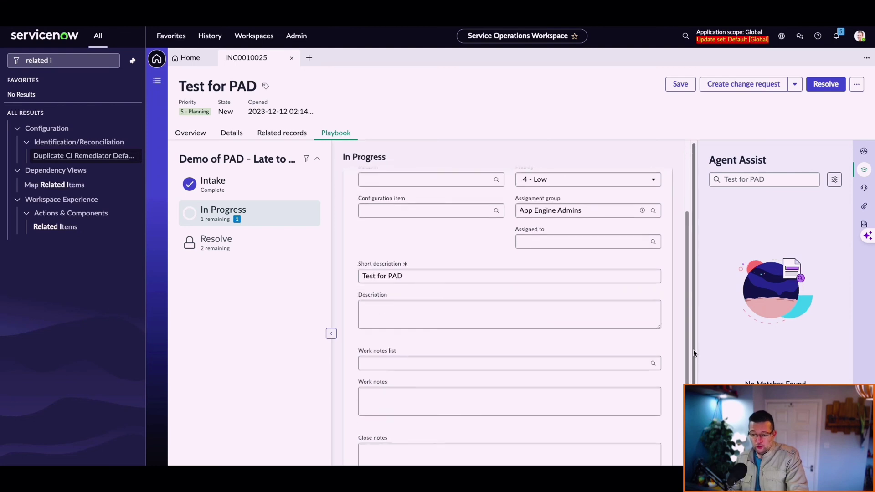
scroll(680, 234, up, 2)
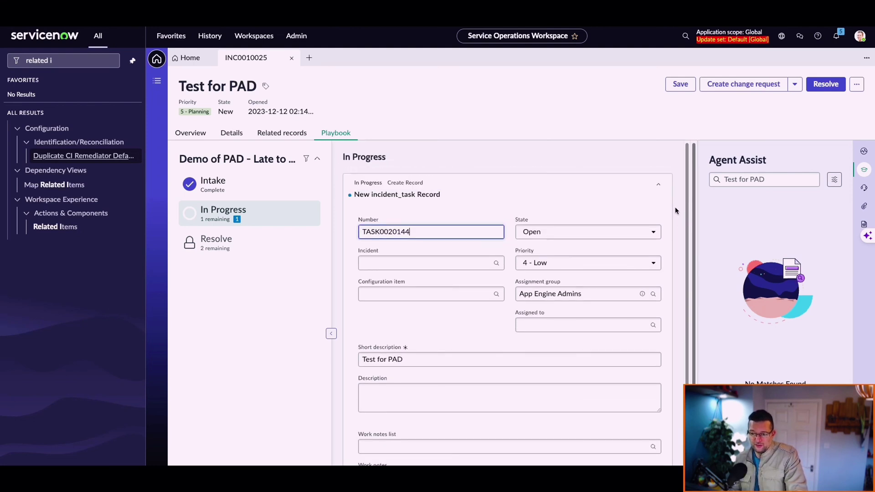
scroll(676, 209, down, 2)
scroll(677, 262, up, 2)
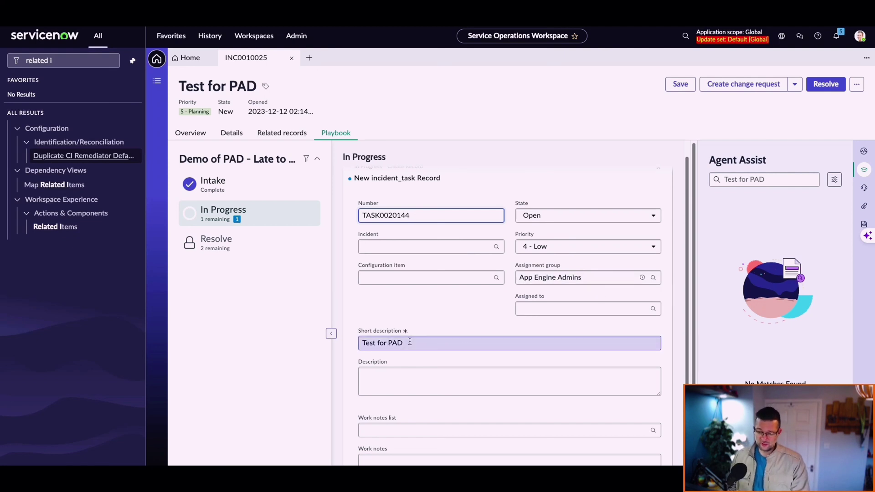
scroll(696, 306, down, 1)
scroll(695, 303, down, 1)
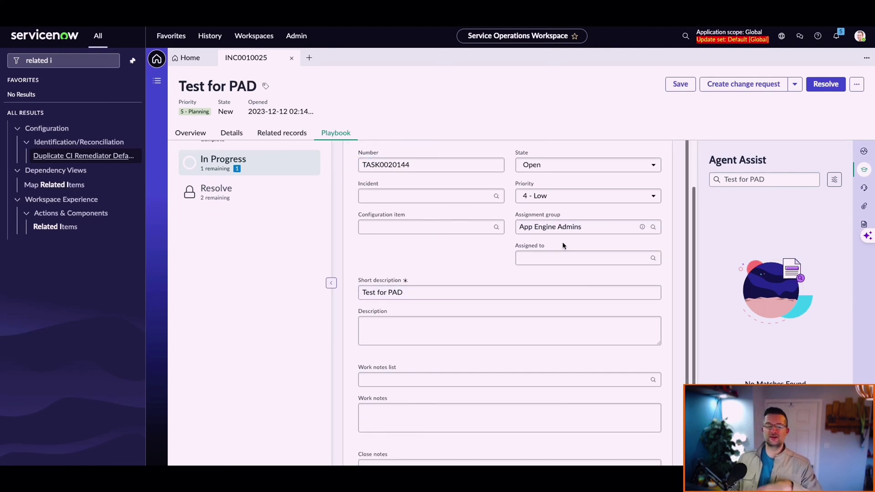
- Set incident task TASK0020144 to Closed Complete and save it
click(604, 166)
click(590, 223)
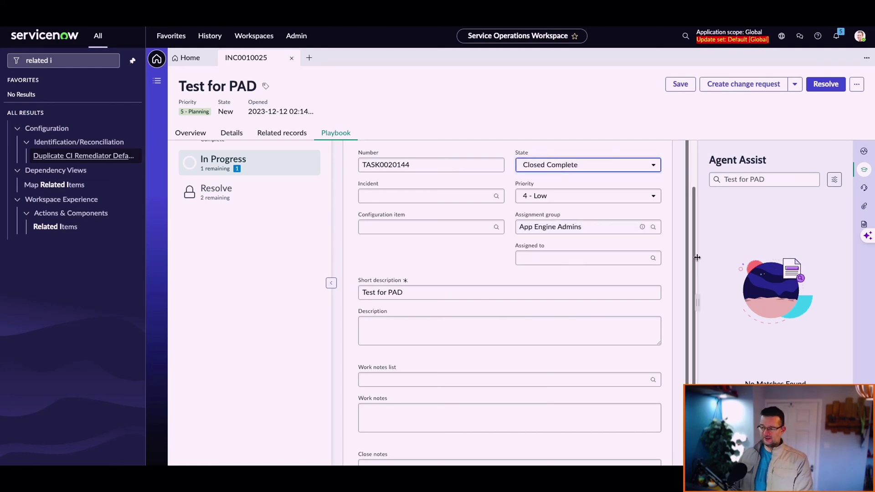
scroll(690, 382, down, 3)
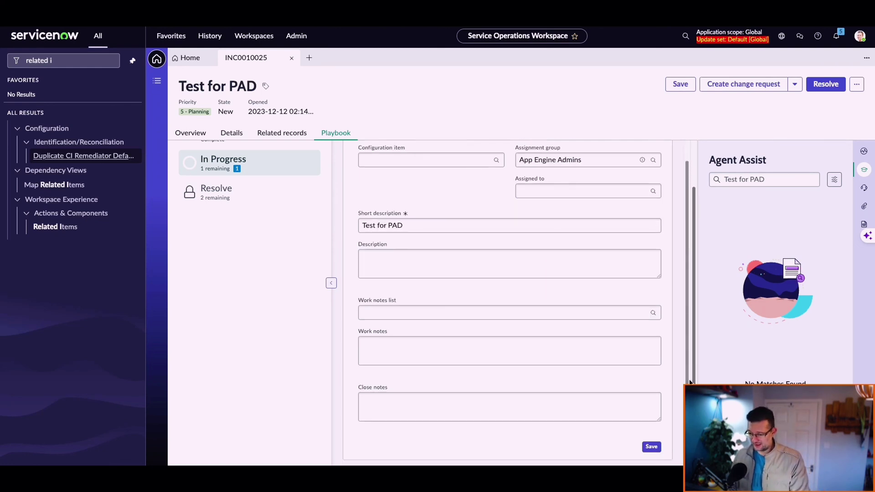
click(651, 447)
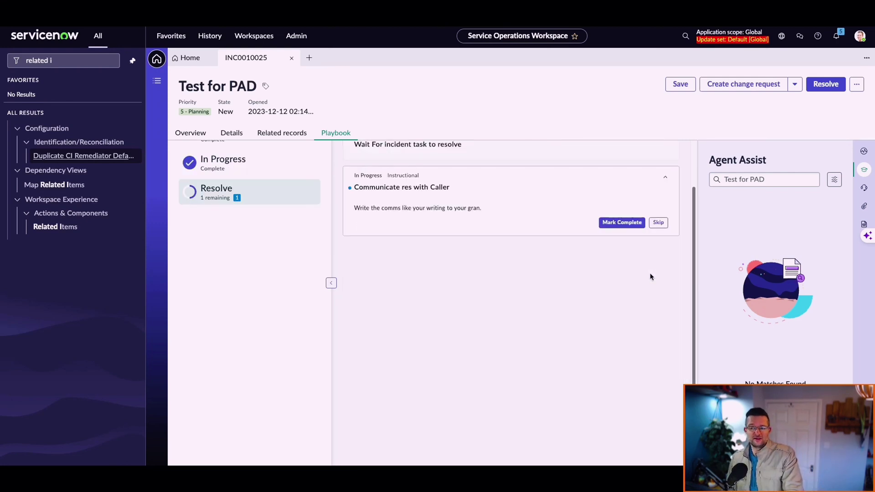
- Mark the Communicate res with Caller card complete on the Resolve stage
scroll(684, 225, up, 2)
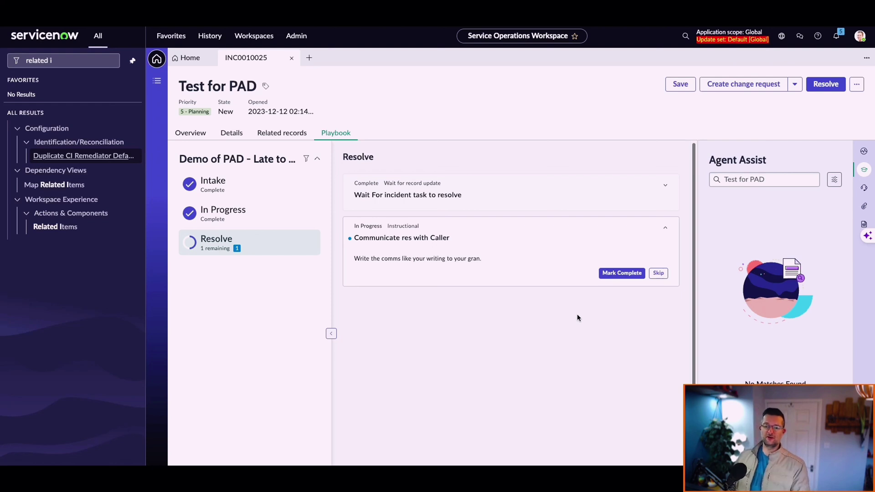
click(619, 275)
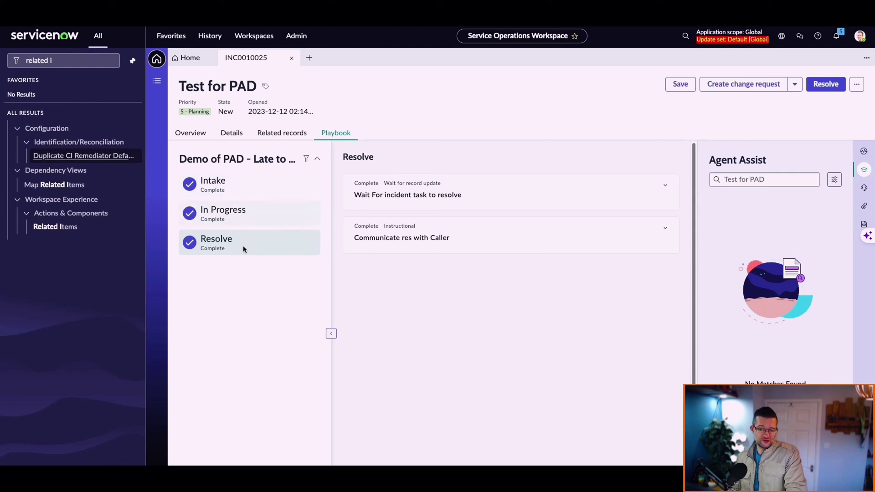
- Filter the playbook cards to In progress and Pending, then collapse and re-expand the stages
click(306, 158)
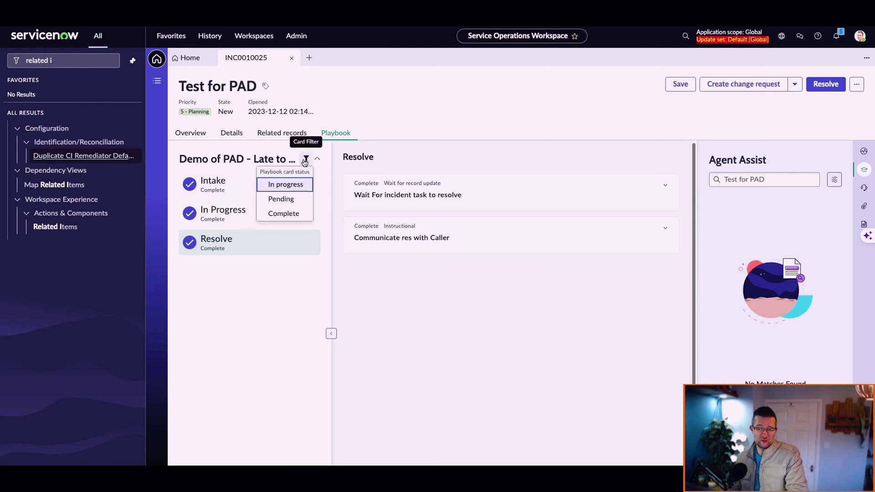
click(290, 201)
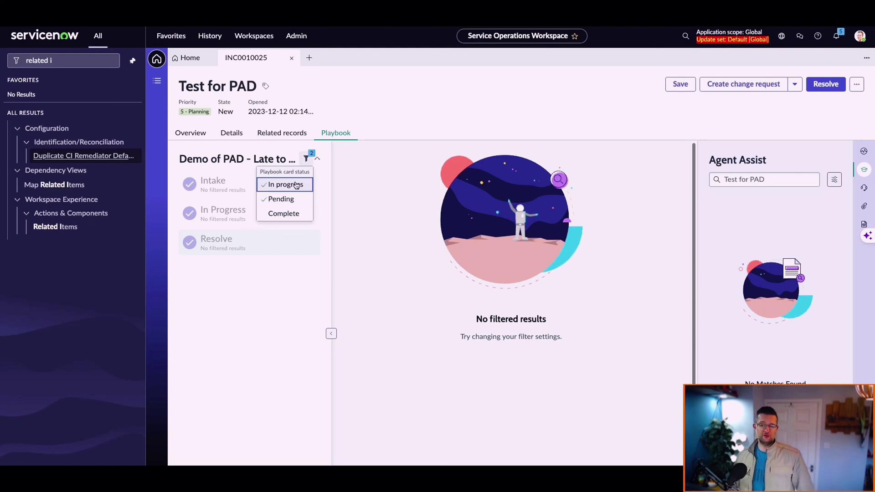
click(253, 218)
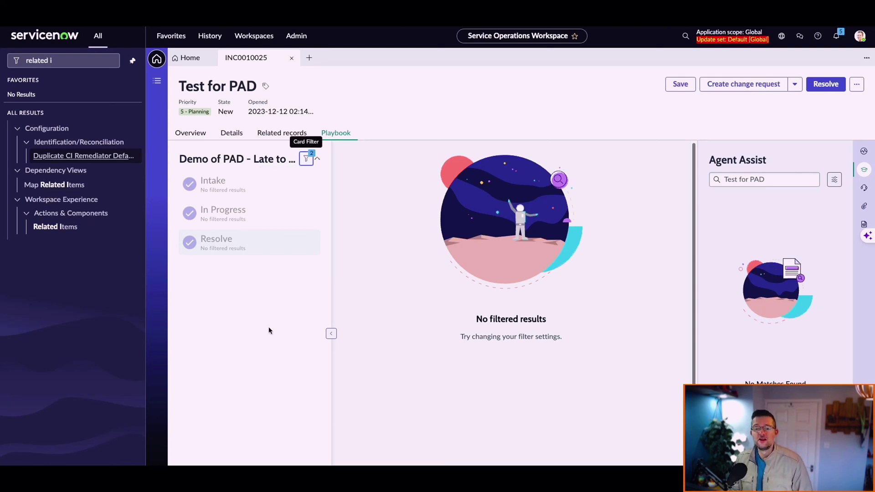
click(315, 161)
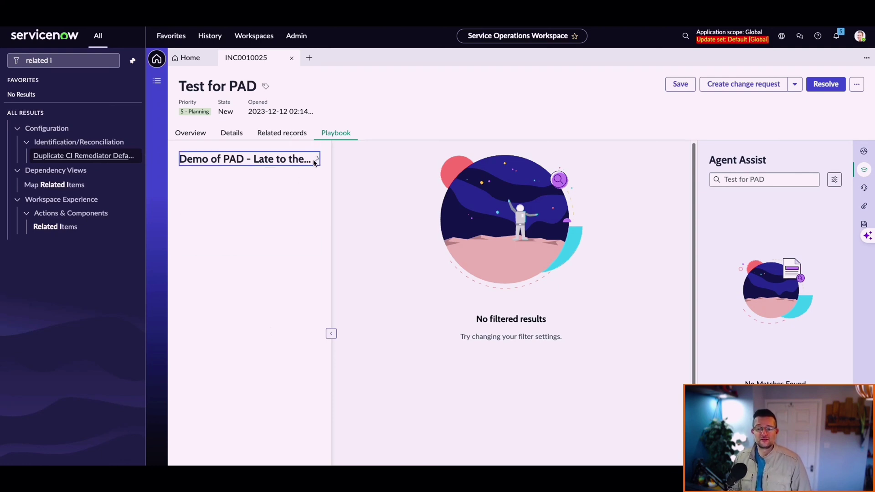
click(316, 160)
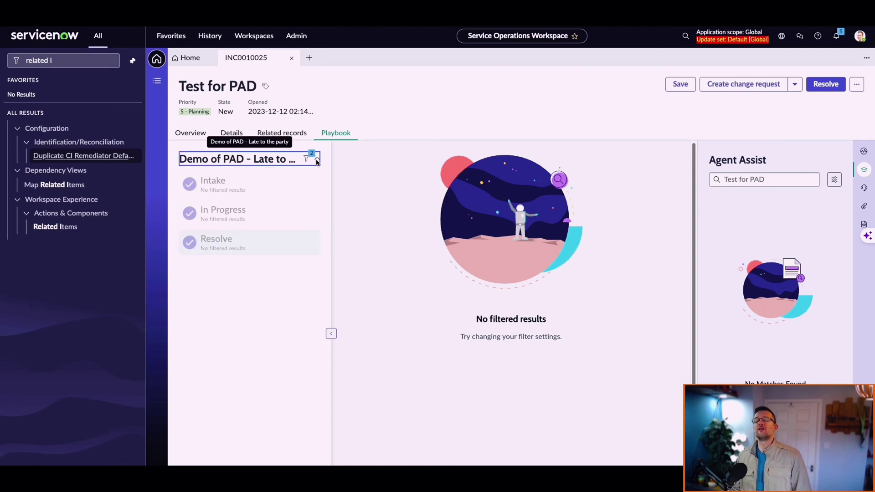